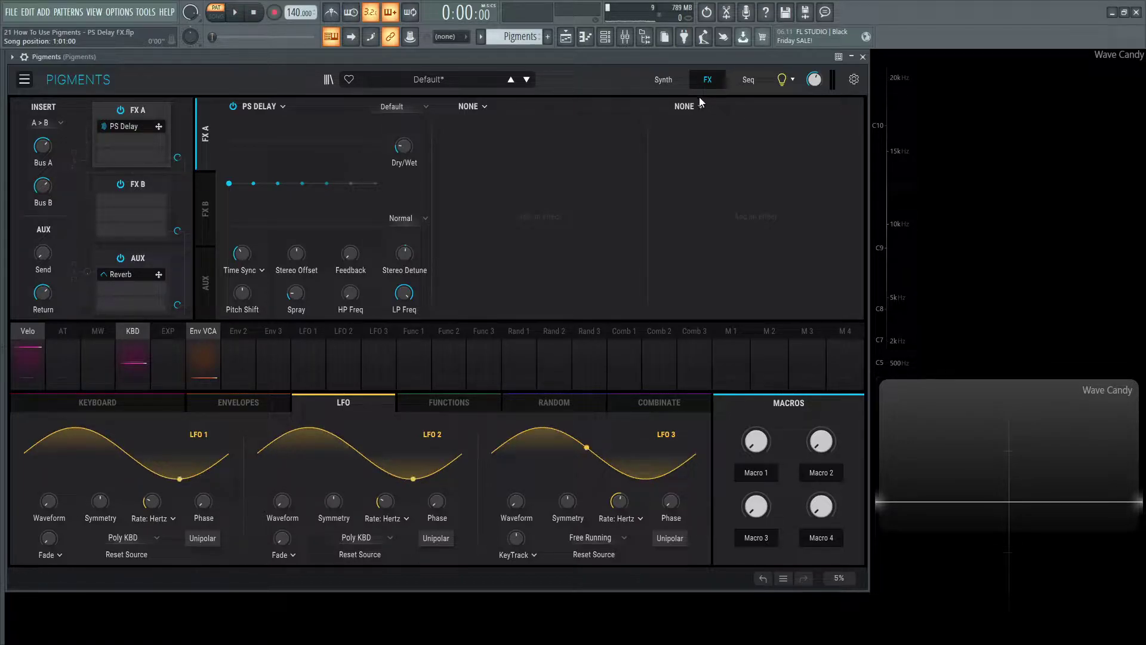
Step: Raise the PS Delay's Dry/Wet mix on the FX page, set its Feedback to 0.156 and play test notes
click(667, 80)
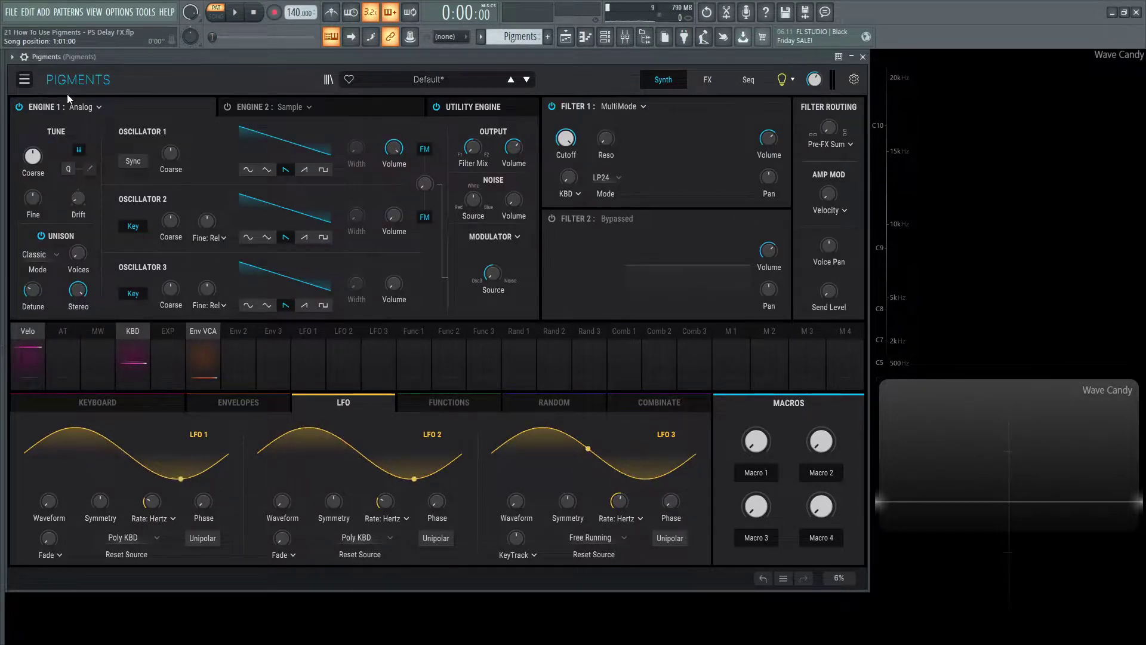
click(706, 81)
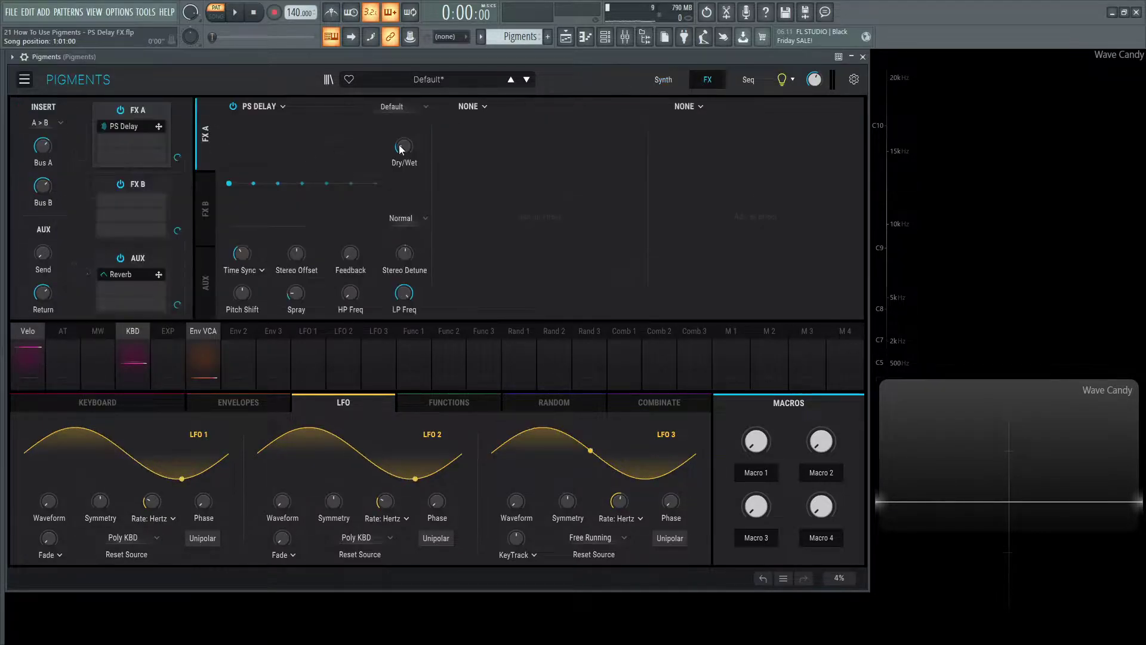
mouse_move(411, 149)
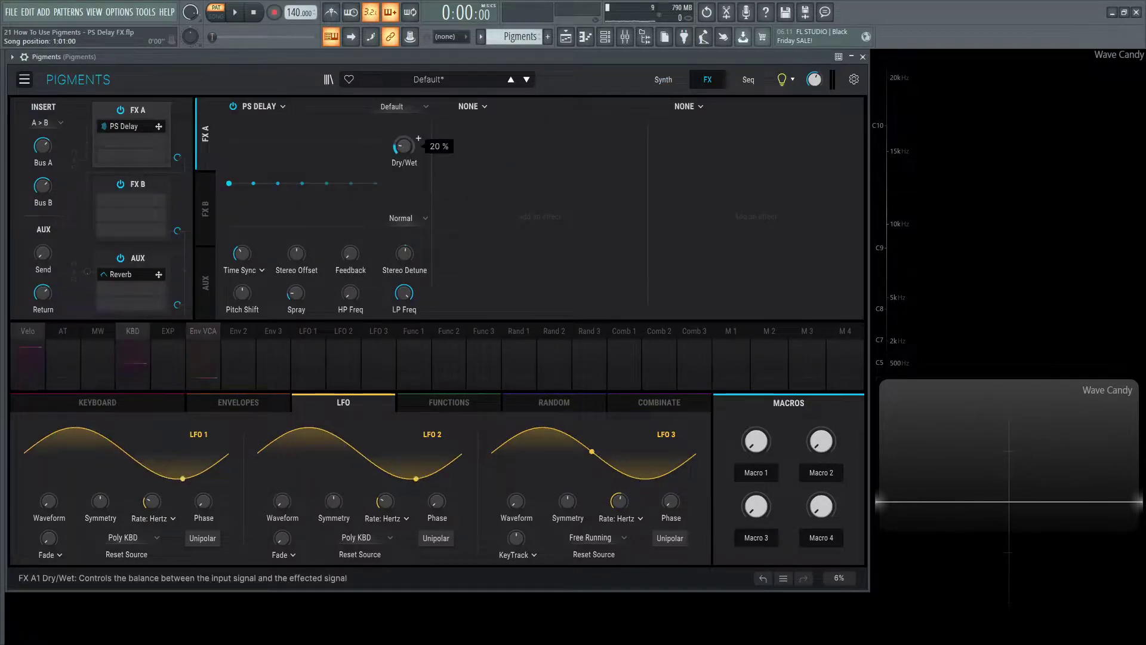
drag(404, 145, 404, 140)
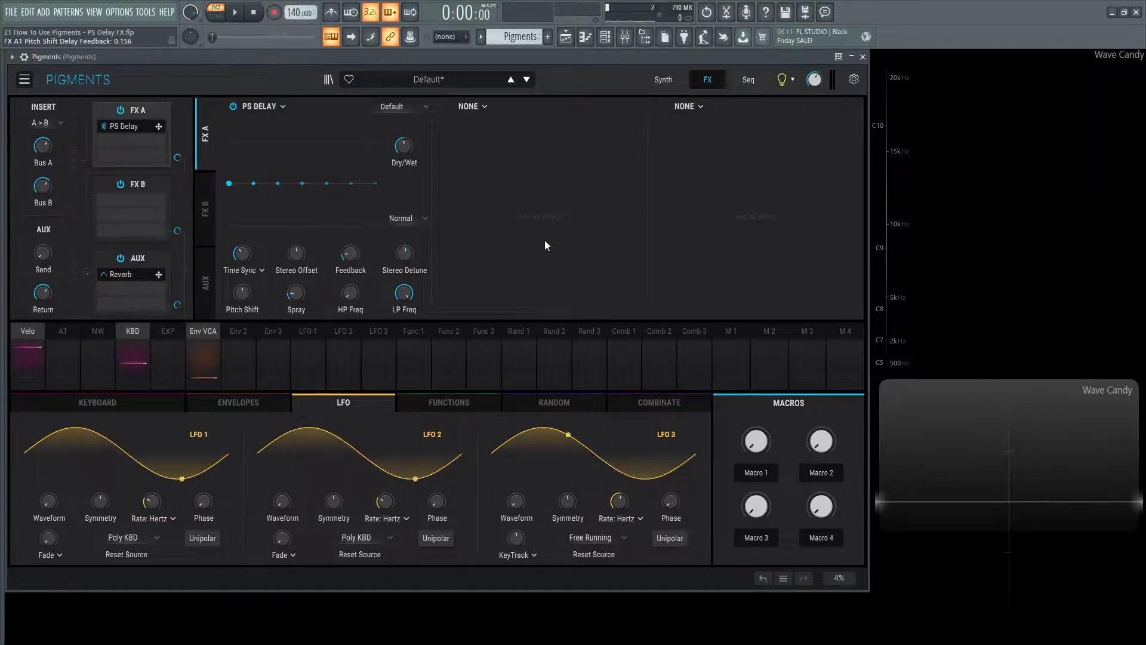
key(h)
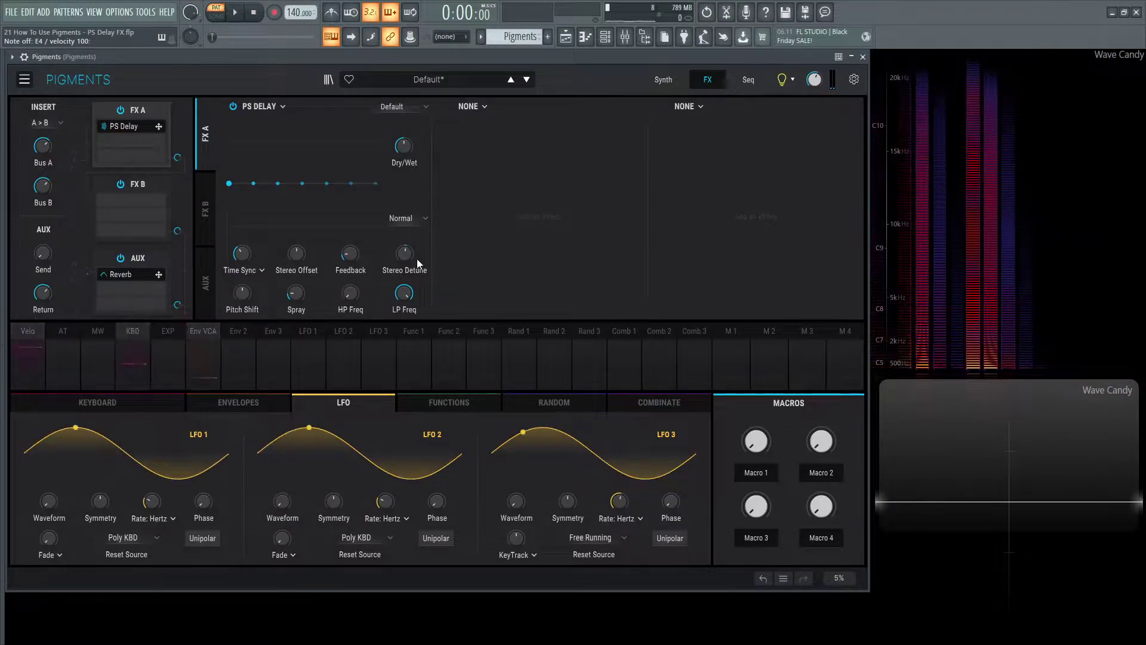
Step: Audition the PS Delay with a strong Stereo Detune and reset the detune to 0 cents
mouse_move(408, 257)
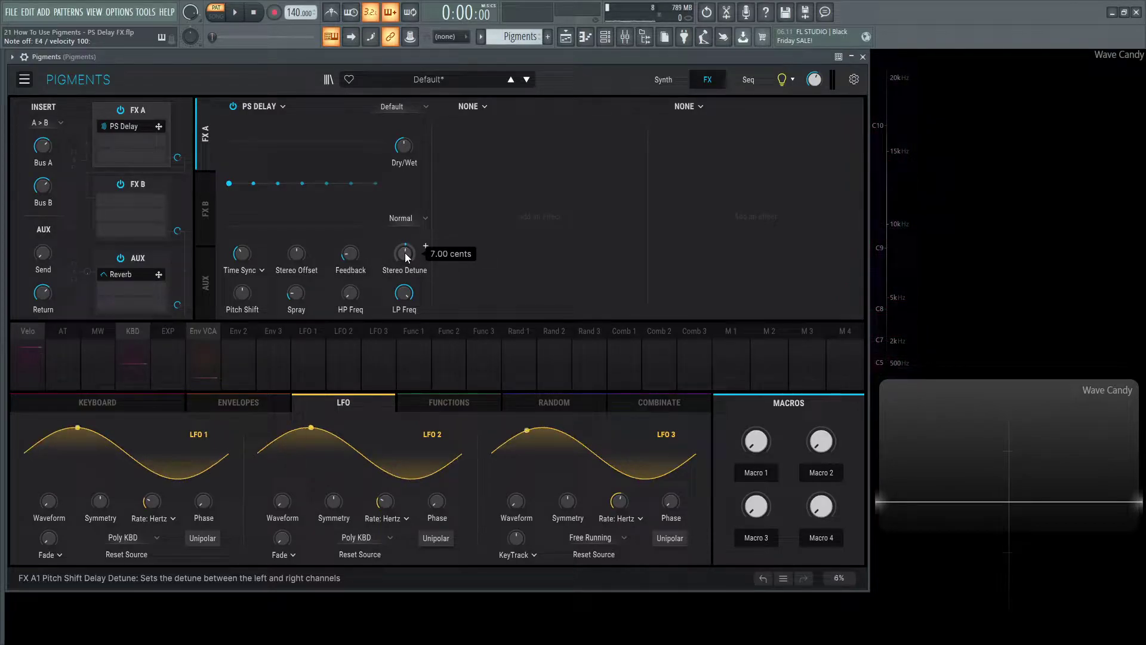
drag(406, 256, 406, 242)
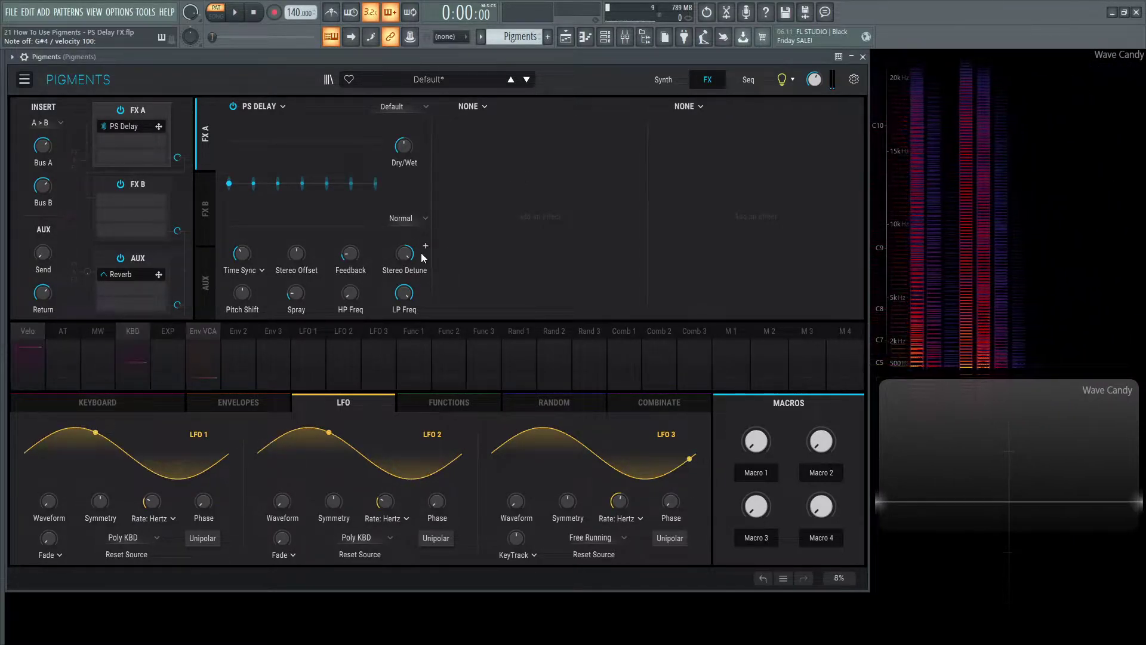
mouse_move(423, 258)
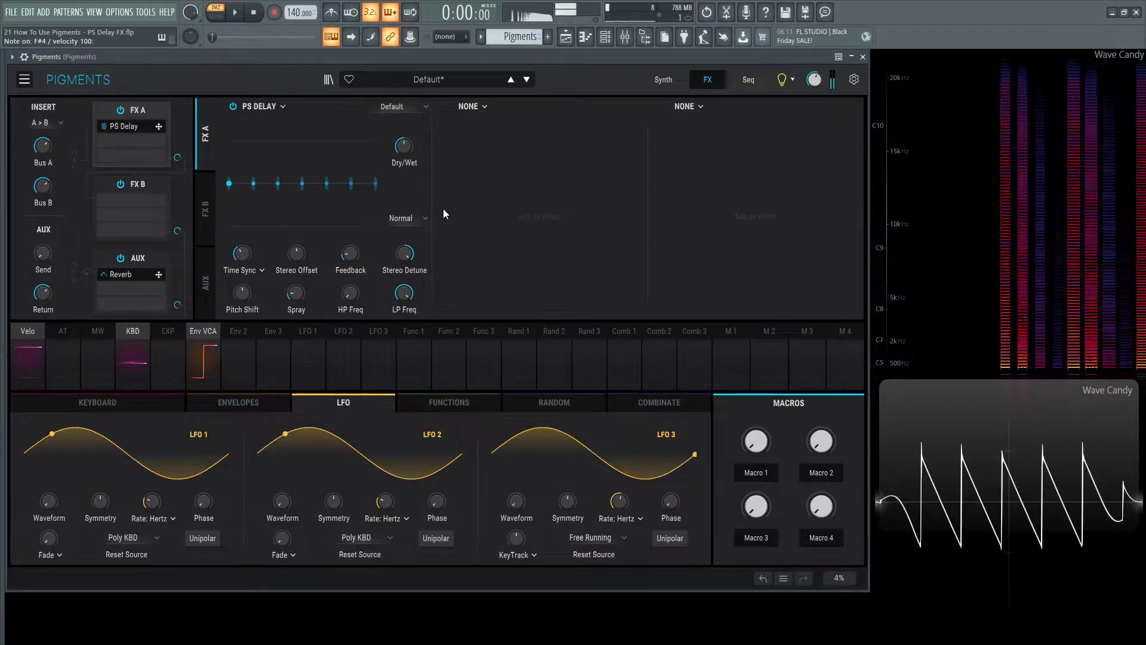
drag(405, 258, 405, 258)
double_click(404, 252)
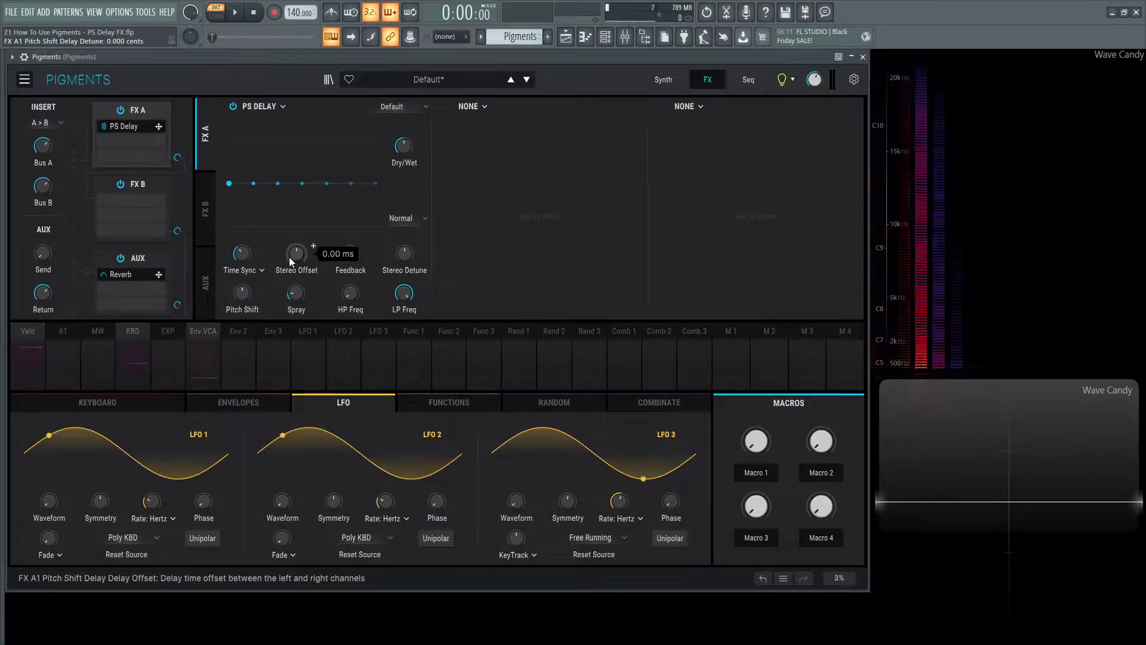
Step: Switch the PS Delay's time type to Time, set it to 235 ms and return it to Sync
click(250, 275)
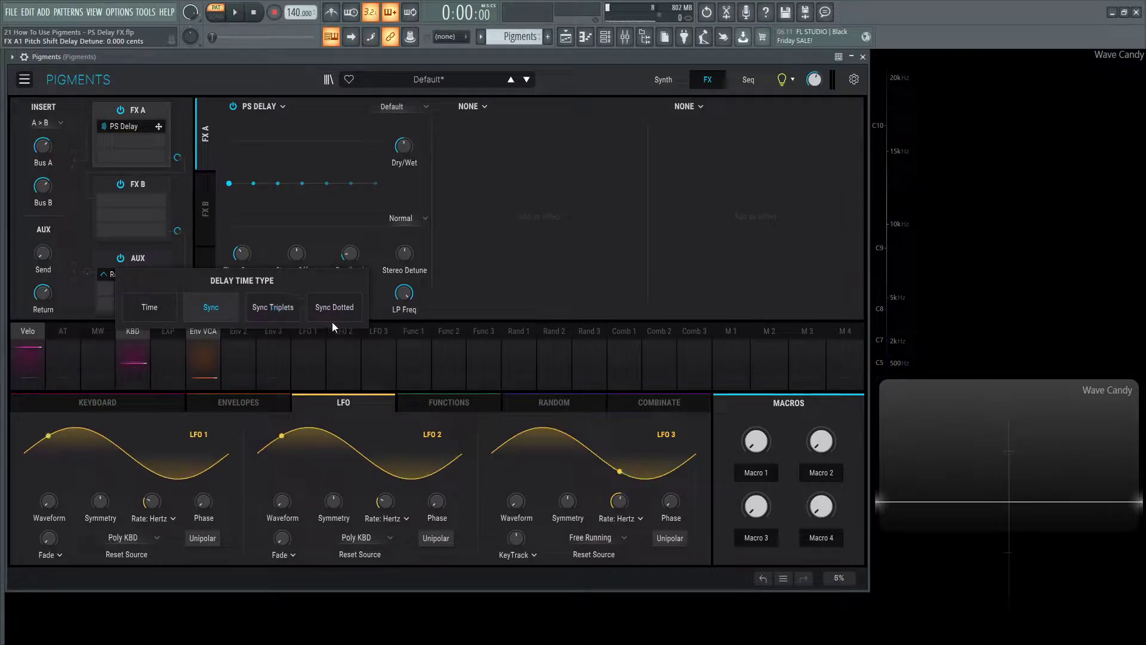
click(152, 307)
drag(242, 254, 241, 244)
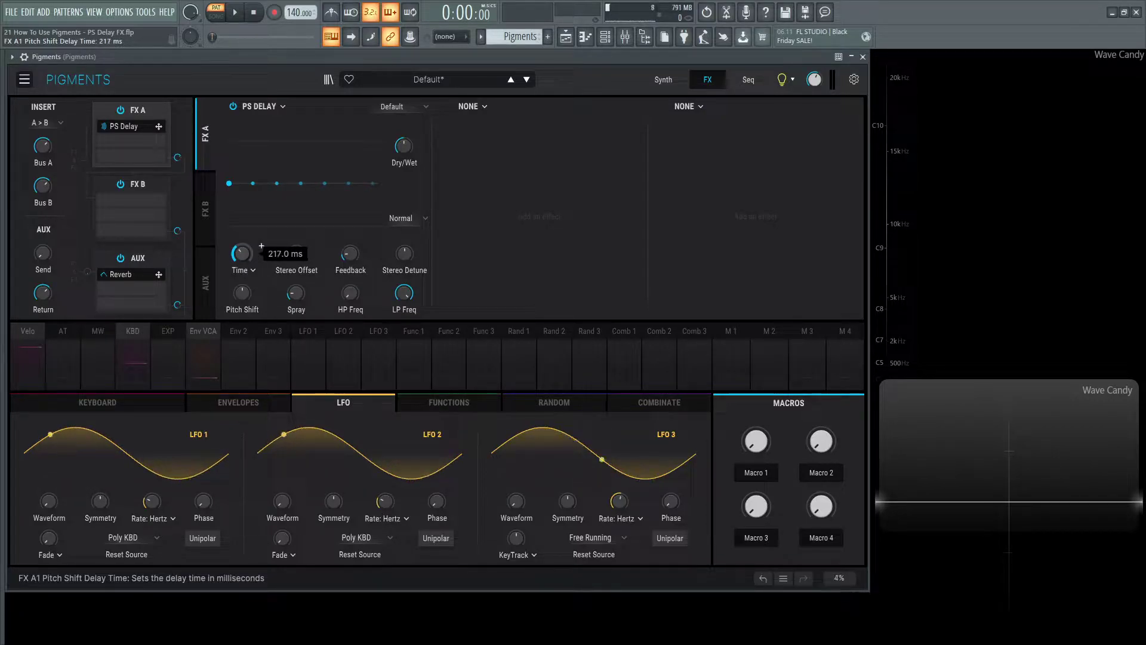
click(251, 271)
click(216, 302)
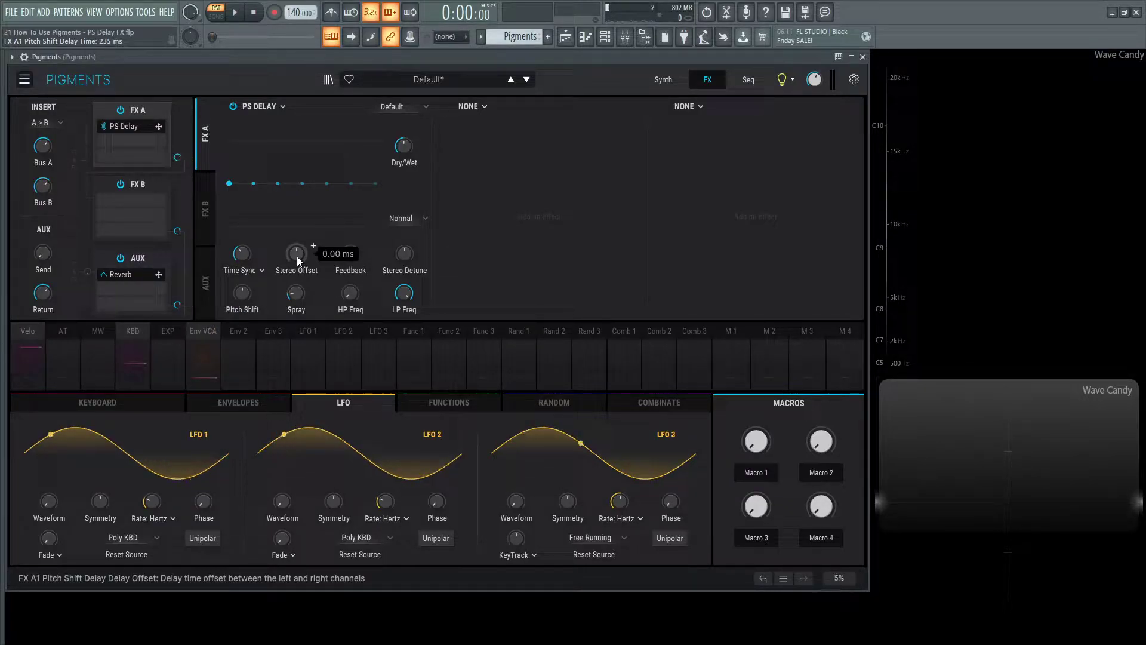
Step: Audition the PS Delay with a Stereo Offset of 20 ms and compare it with the offset reset to 0 ms
key(h)
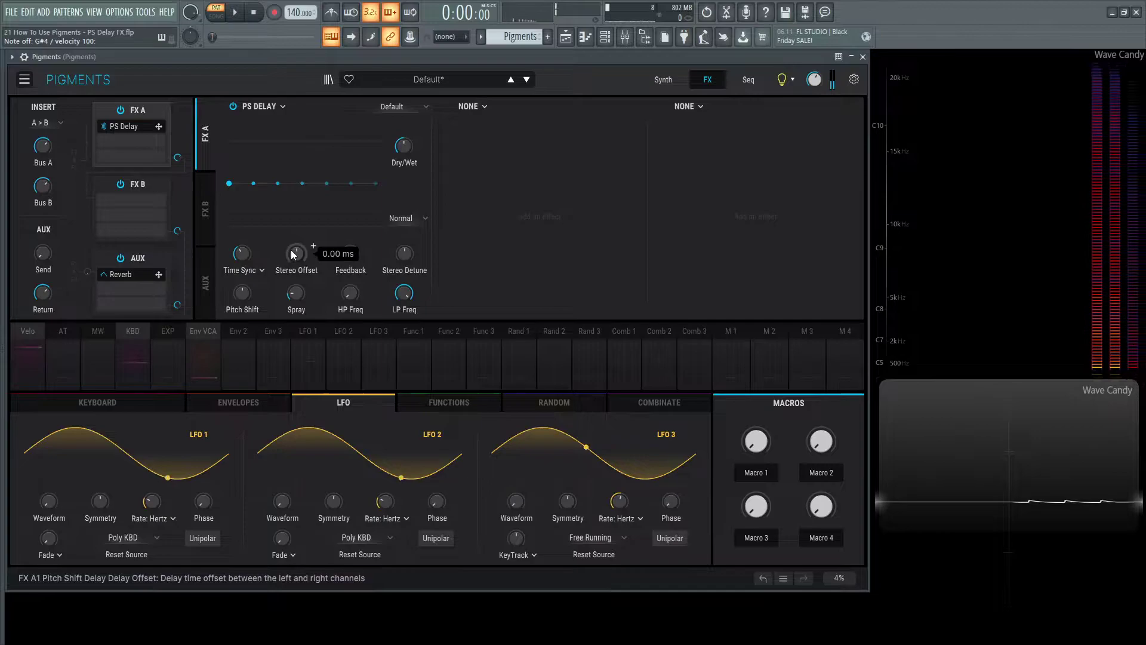
drag(296, 254, 295, 244)
key(h)
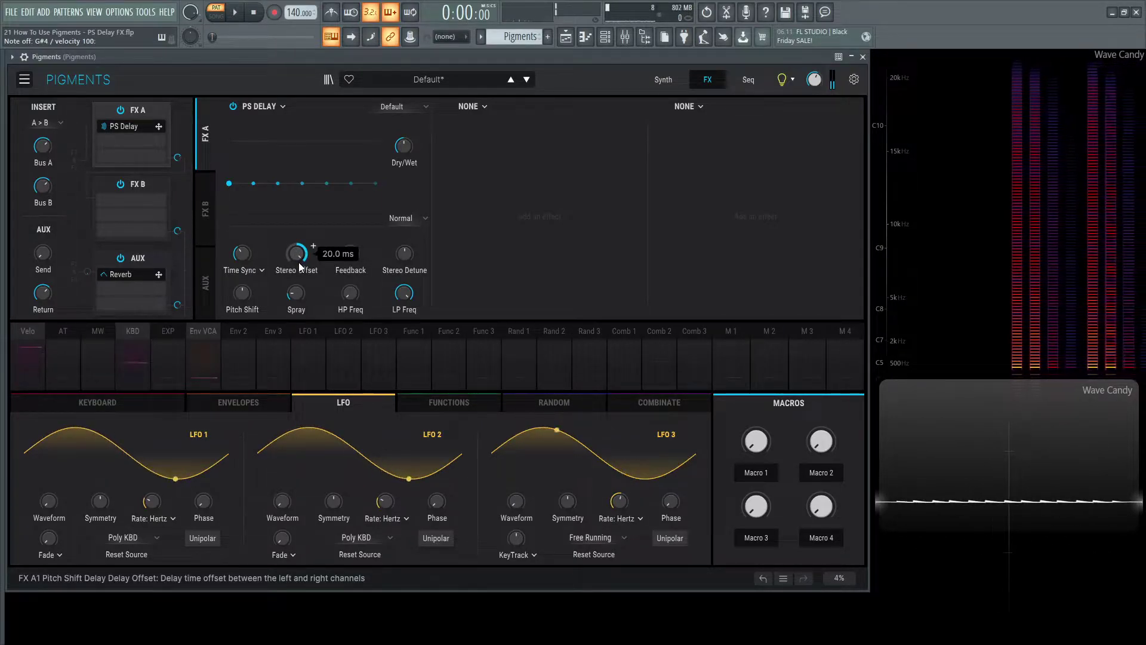
key(g)
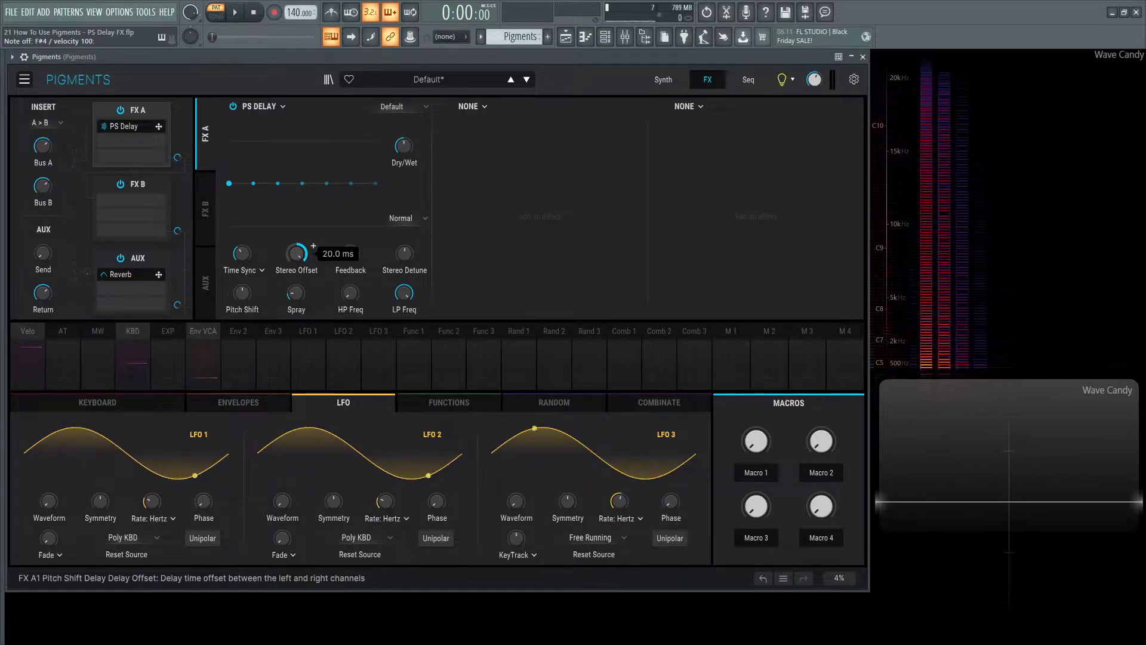
double_click(300, 256)
key(h)
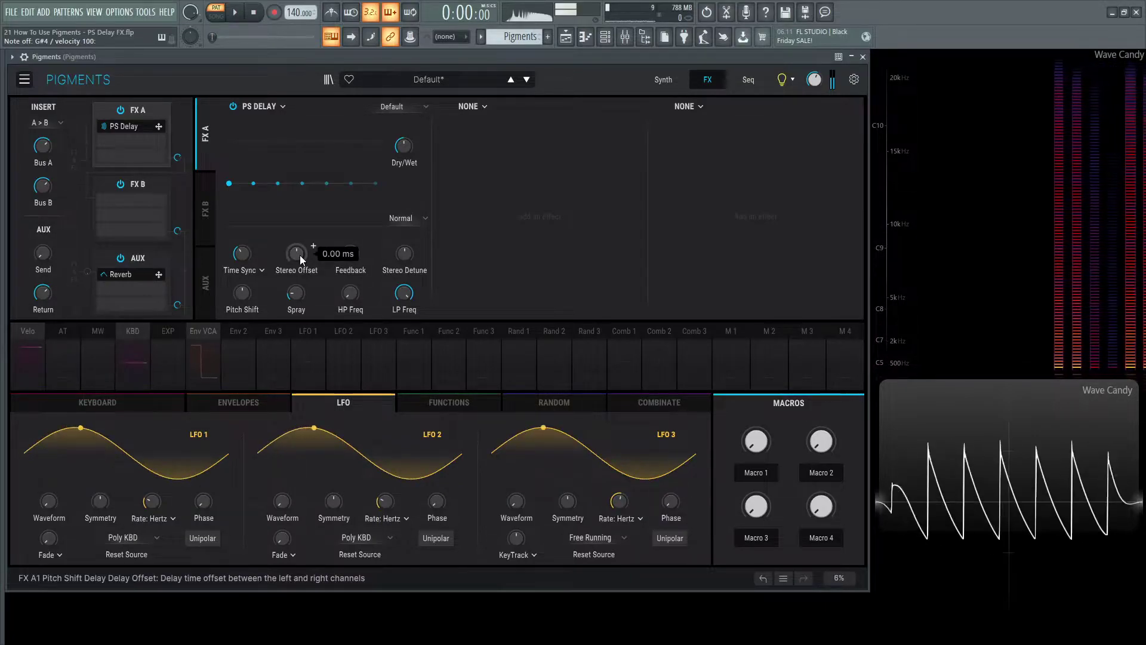
Step: Compare the Stereo Offset extremes of 20 ms and -20 ms with test notes and reset it to 0 ms
drag(296, 259, 296, 199)
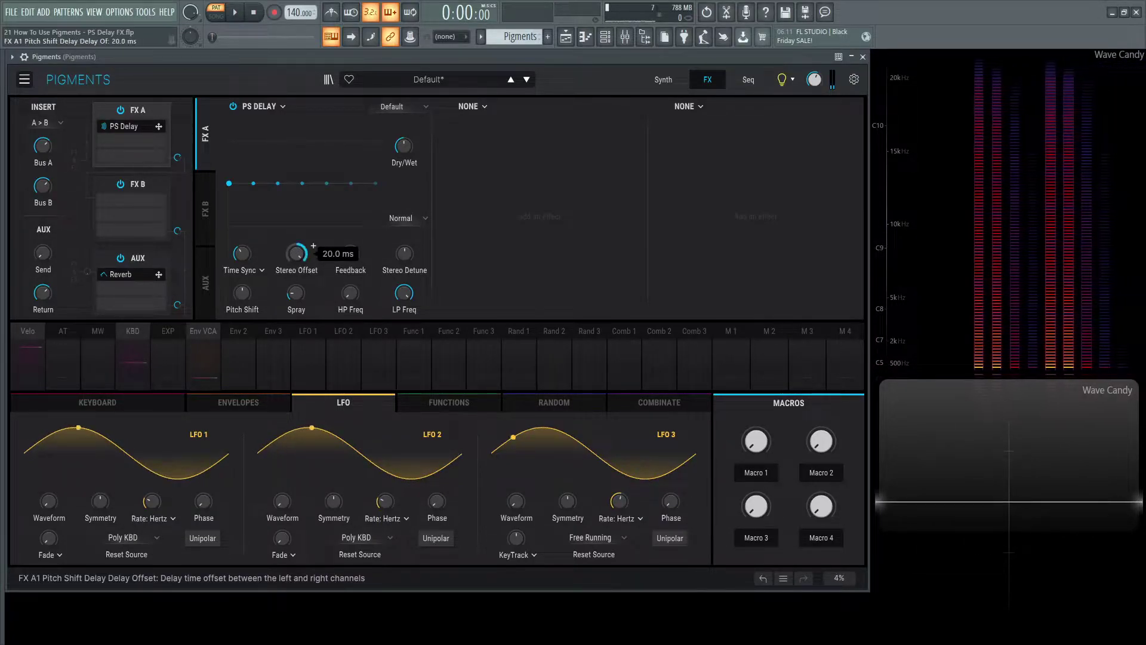
key(h)
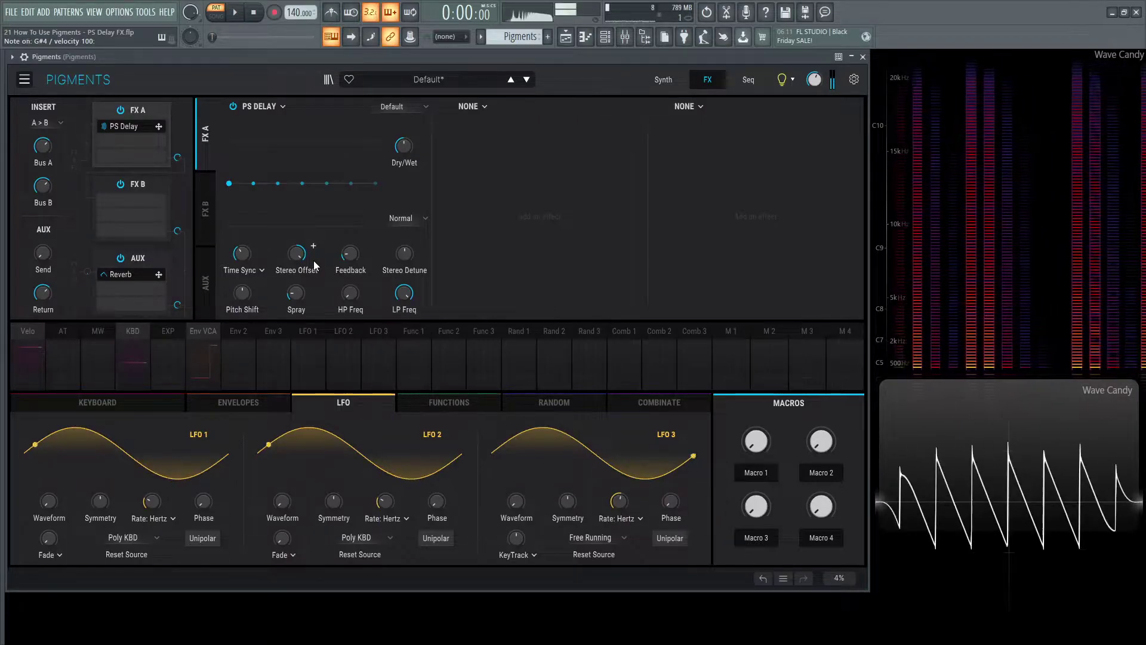
drag(296, 254, 310, 300)
key(h)
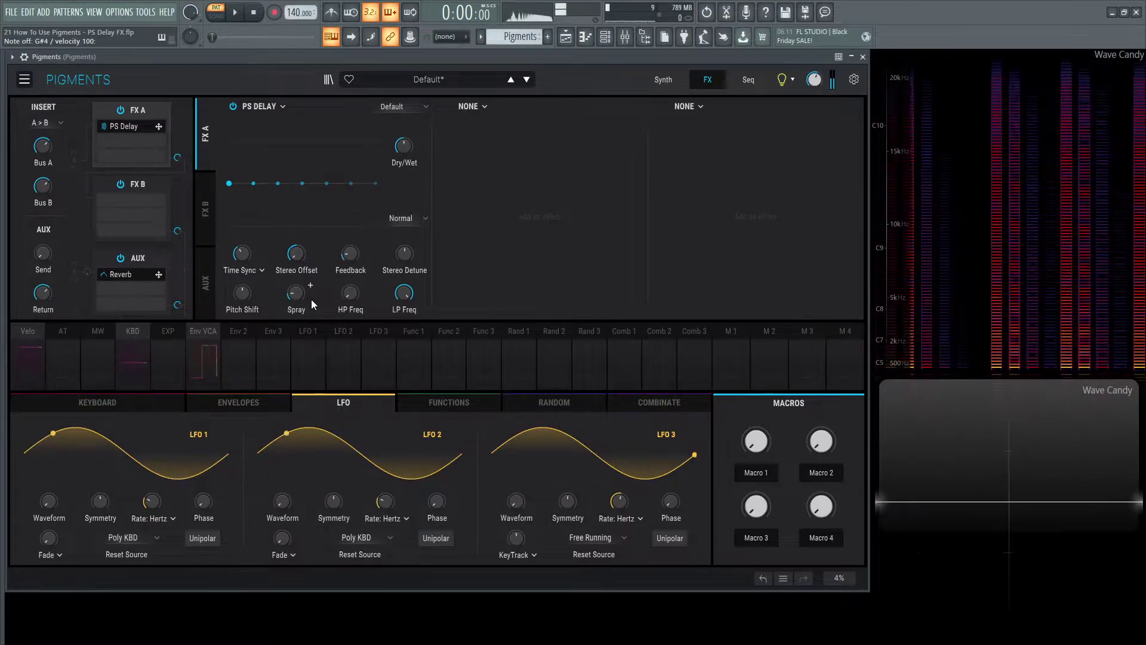
key(g)
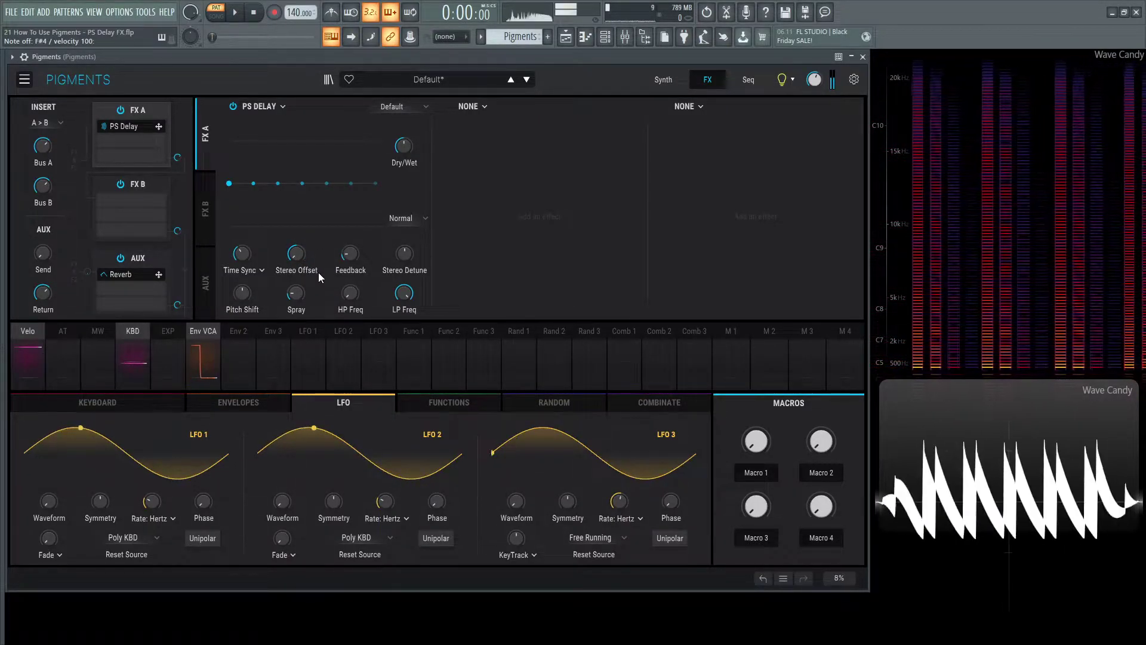
mouse_move(301, 257)
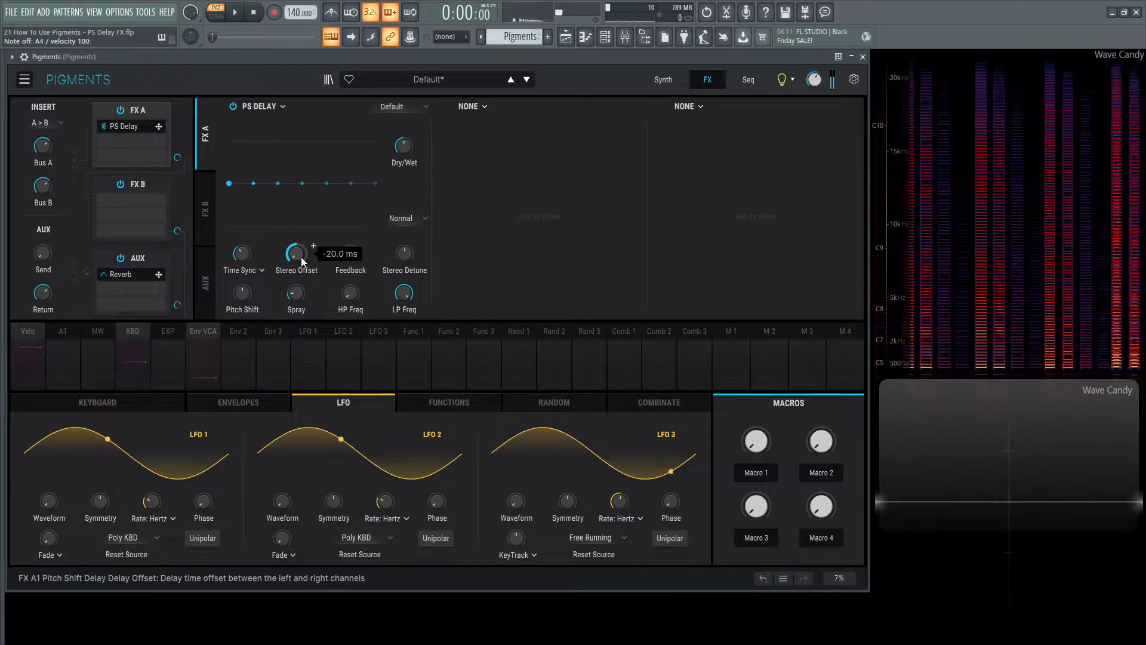
double_click(300, 257)
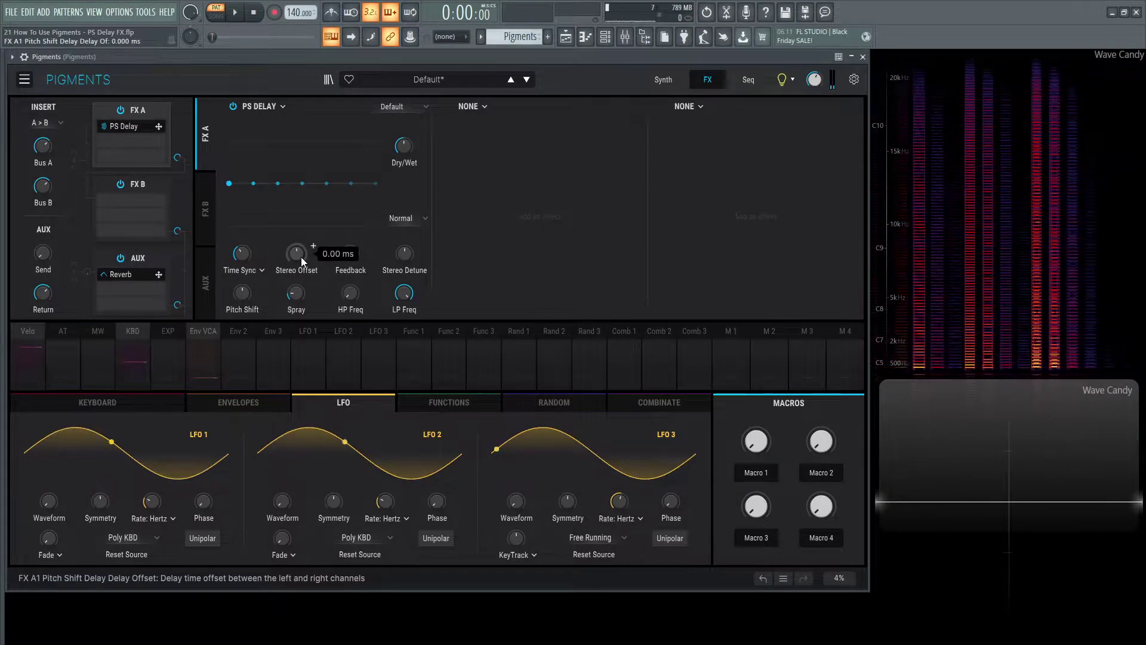
Step: Audition a subtle Stereo Offset of 5.28 ms with test notes and reset it to 0 ms
drag(301, 257, 301, 248)
key(g)
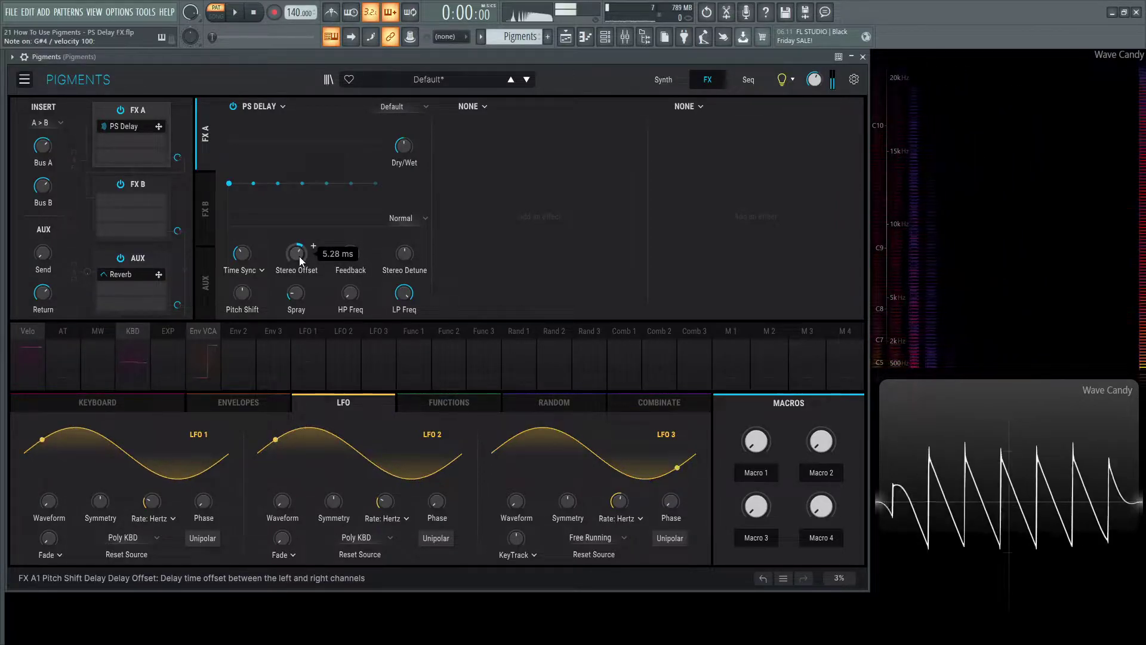
key(g)
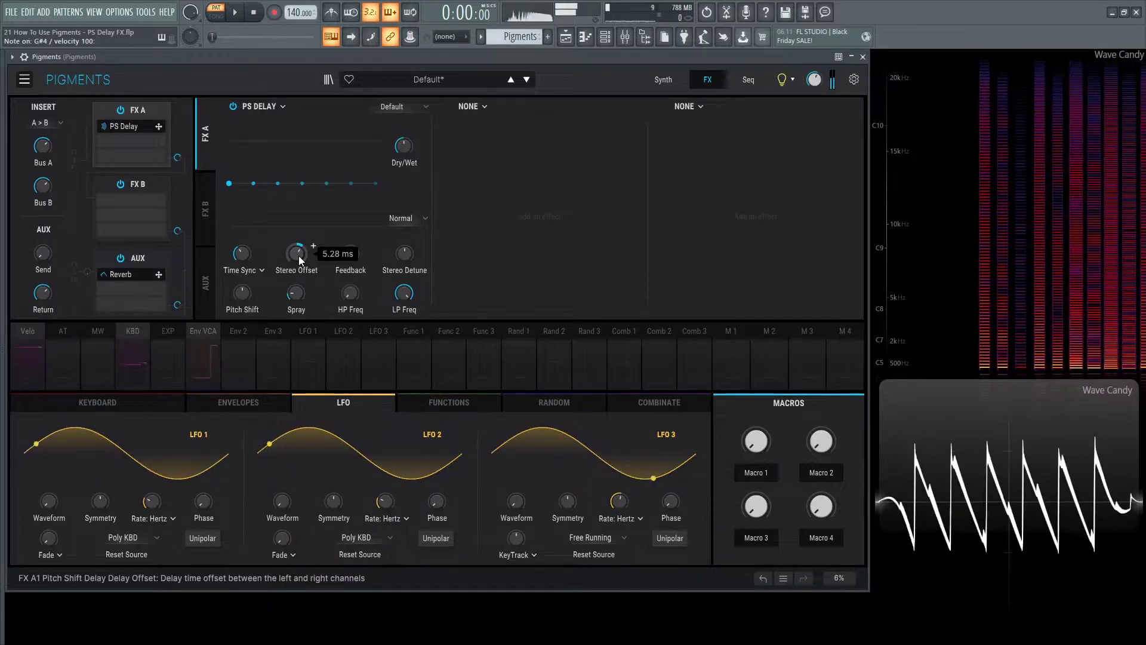
double_click(299, 256)
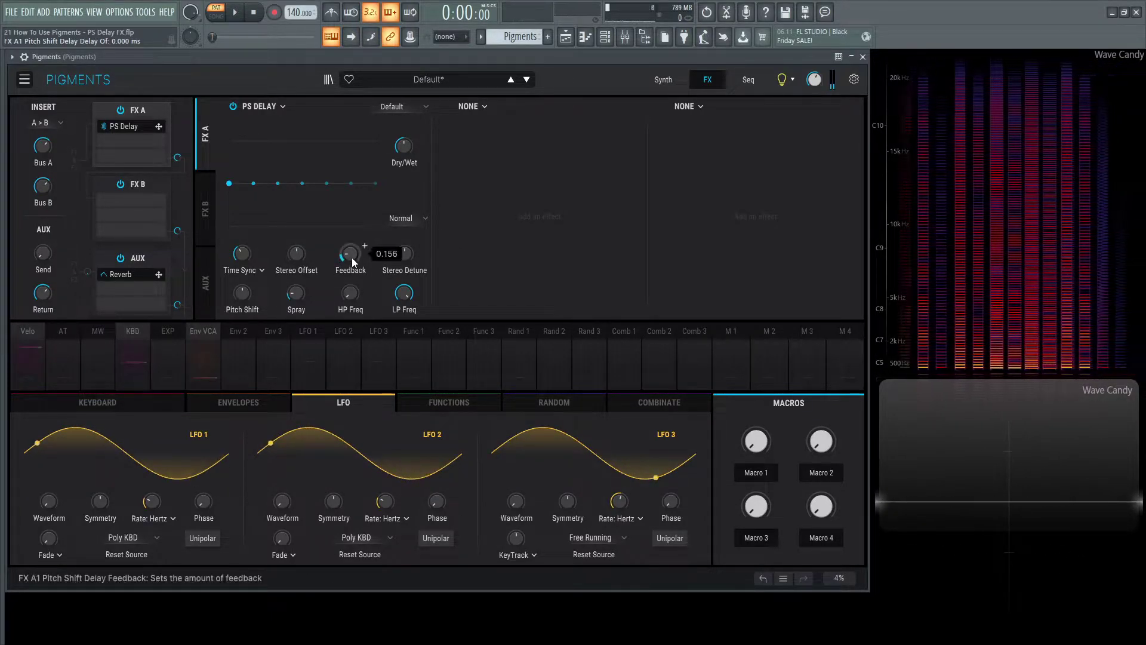
Step: Audition lower and higher Feedback amounts on the PS Delay and set the Feedback to 0.416
drag(353, 257, 352, 234)
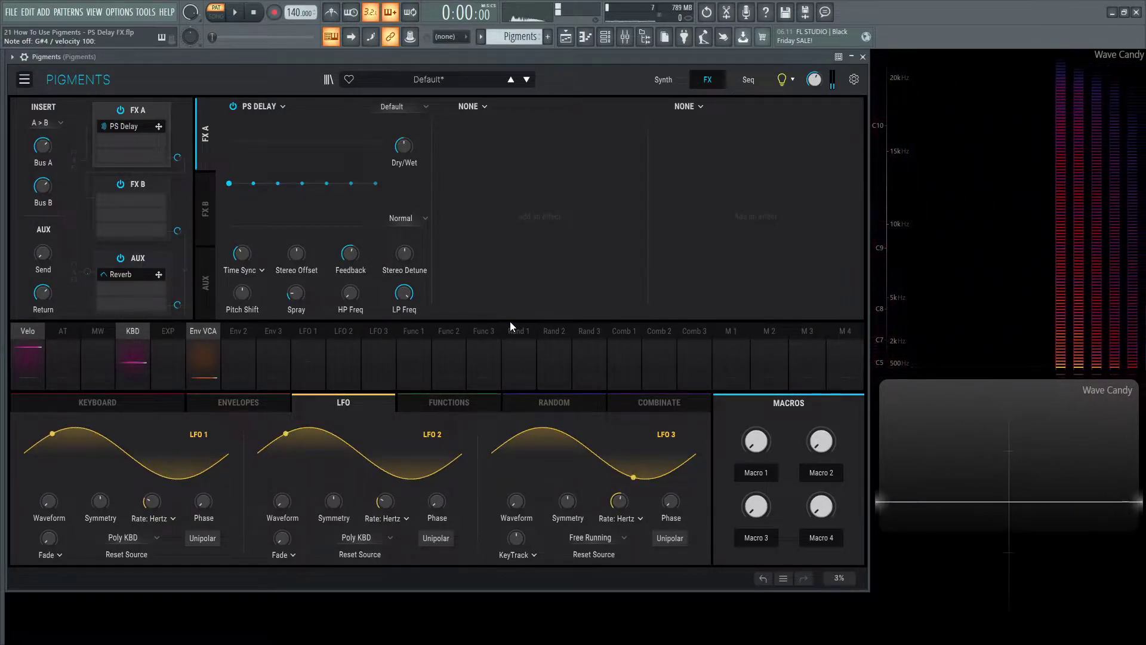
mouse_move(348, 257)
mouse_down()
mouse_move(349, 233)
mouse_move(350, 256)
mouse_up()
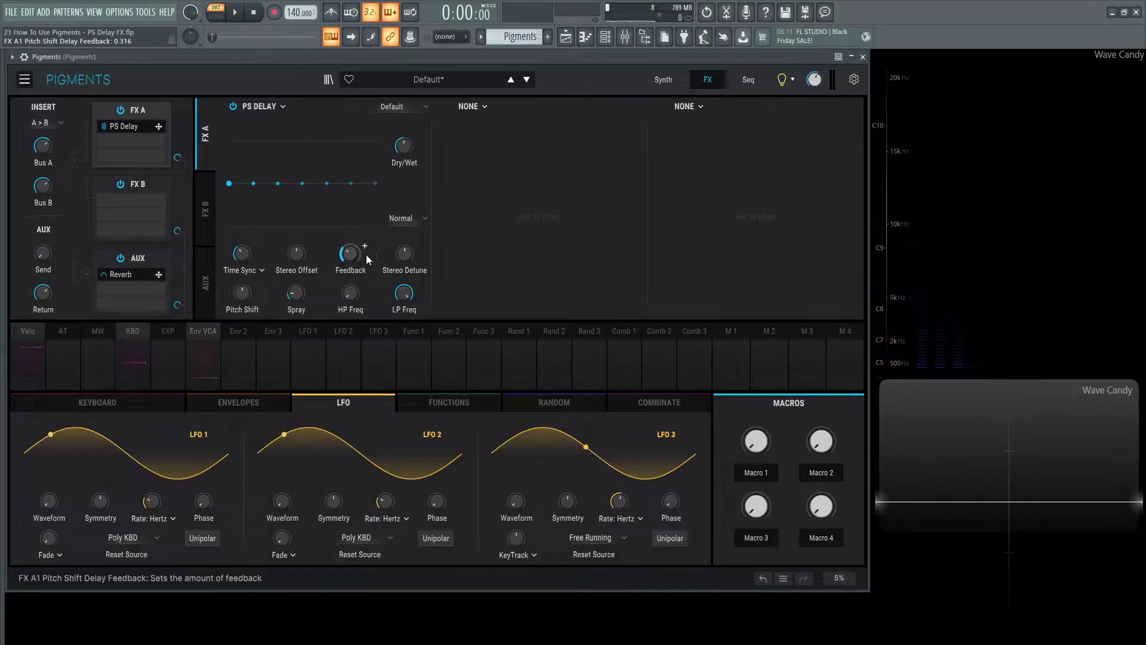
key(h)
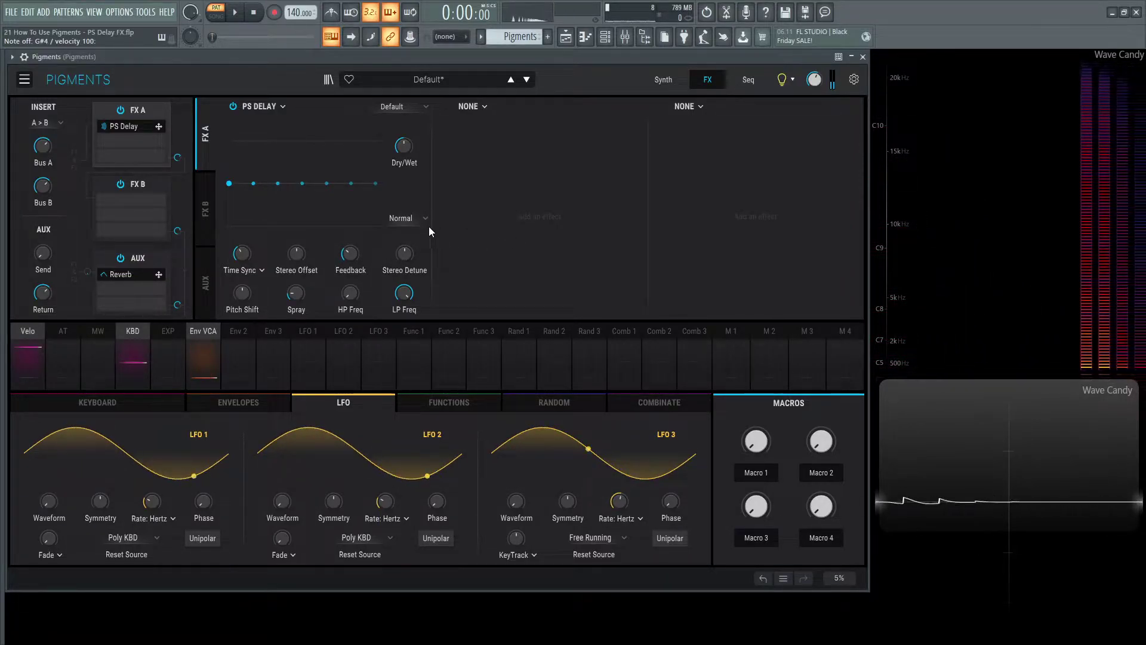
scroll(350, 253, down, 3)
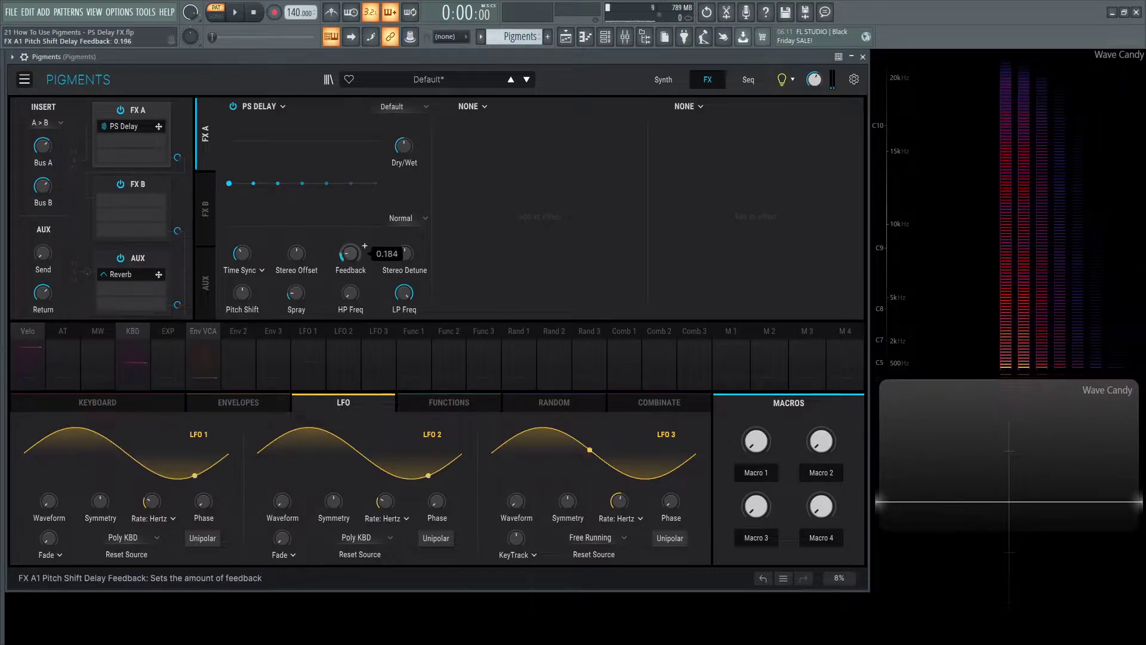
scroll(350, 253, up, 5)
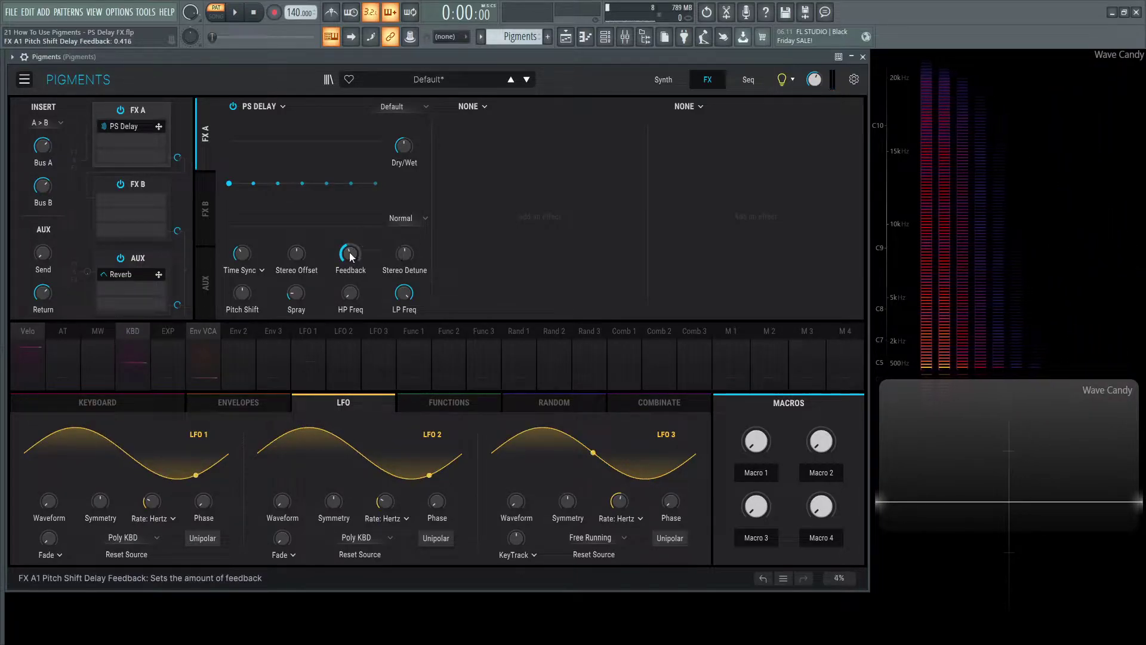
Step: Set the pitch shift delay mode to Octave Up and play test notes
click(400, 218)
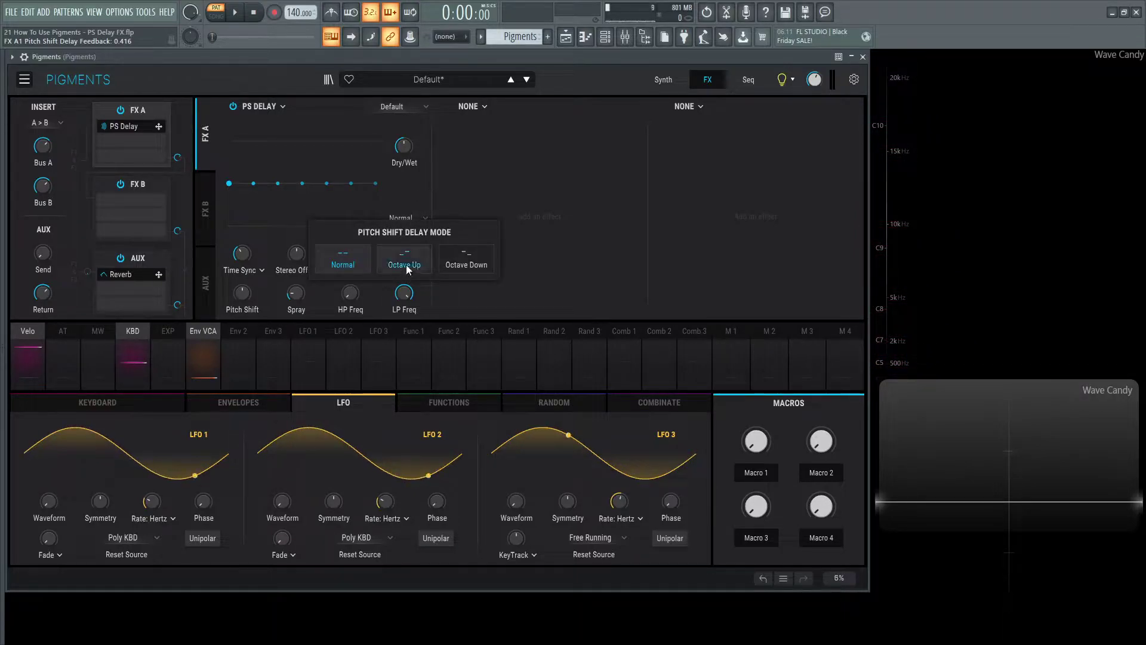
key(h)
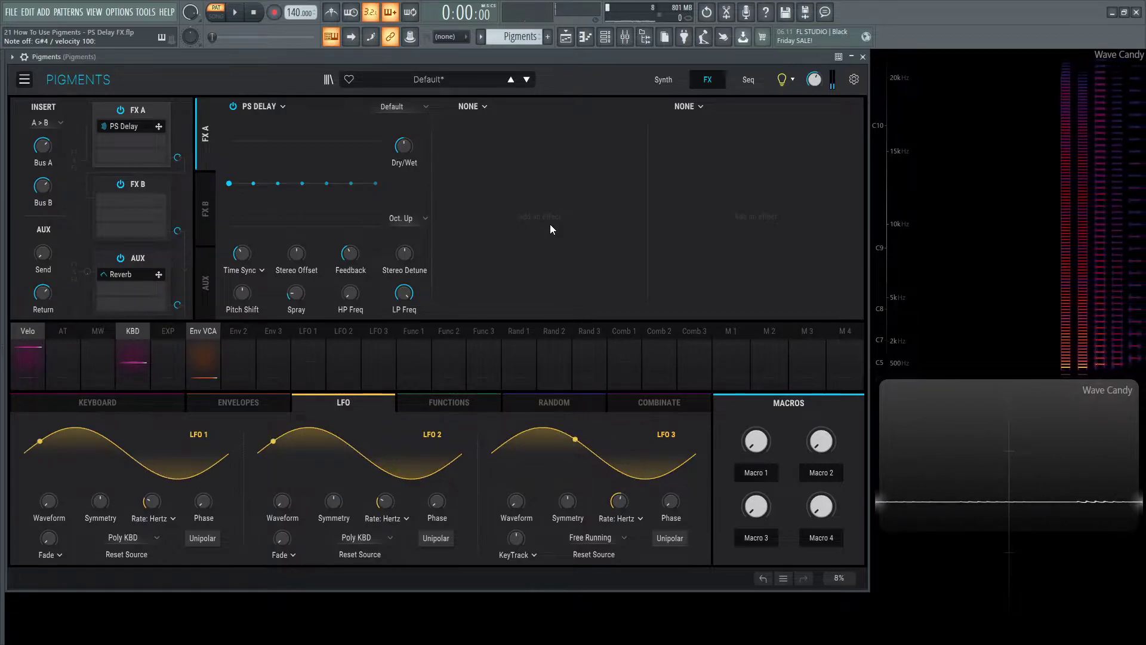
key(c)
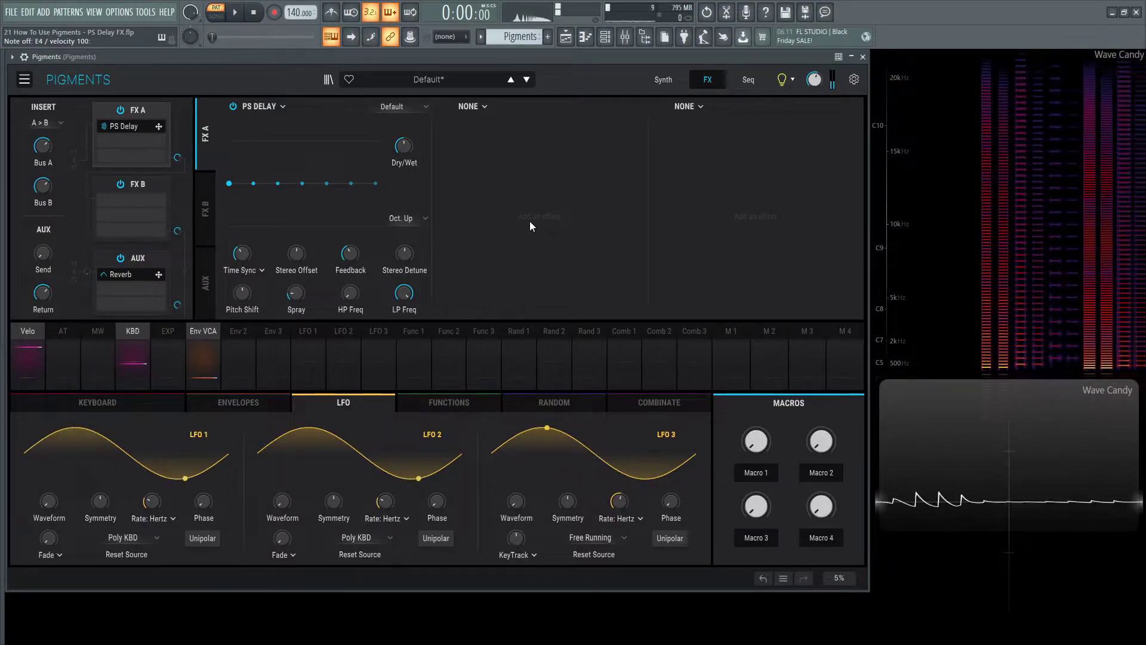
Step: Change the pitch shift delay mode to Octave Down and play test notes
click(409, 219)
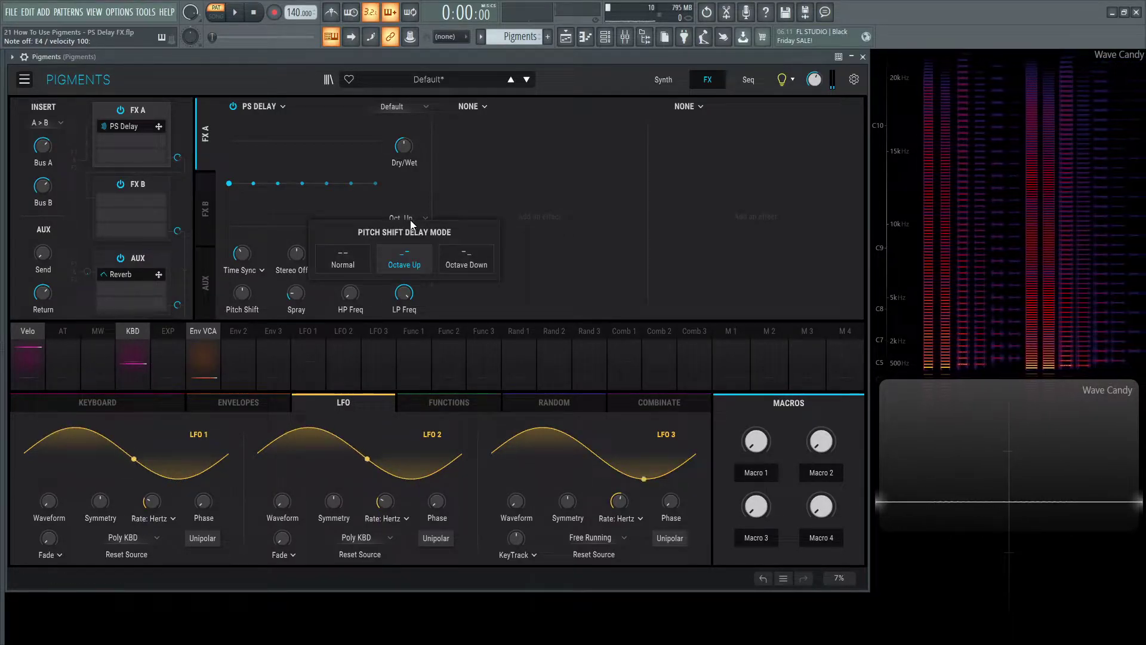
click(474, 260)
key(c)
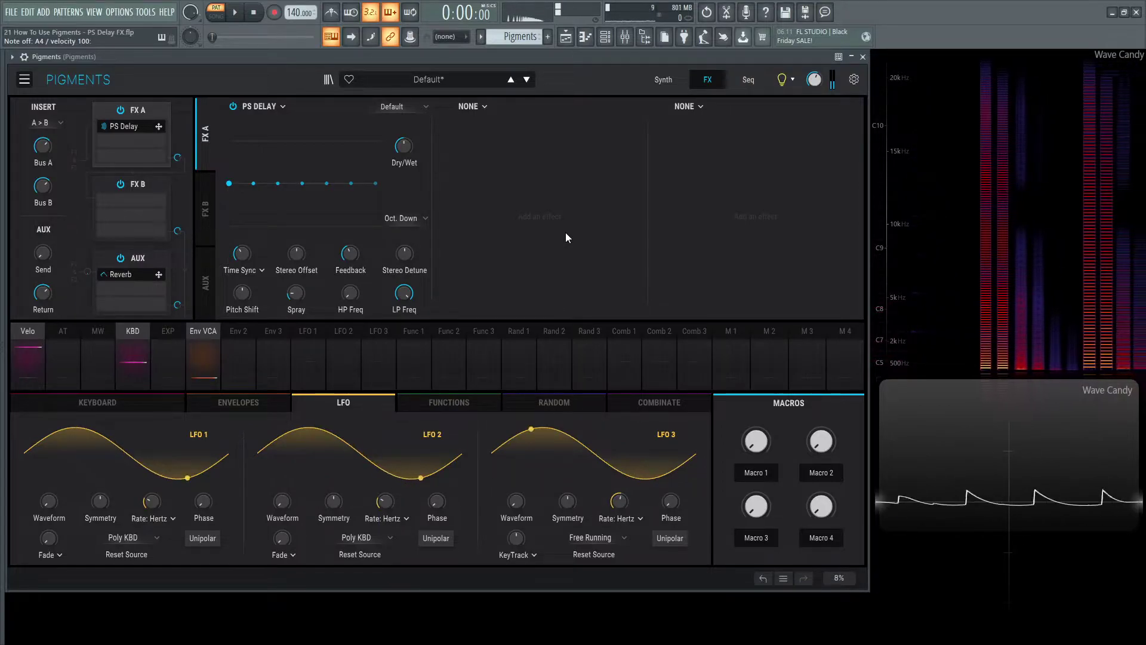
Step: Return the pitch shift delay mode to Normal and audition a Pitch Shift of 12 semitones with test notes
click(401, 219)
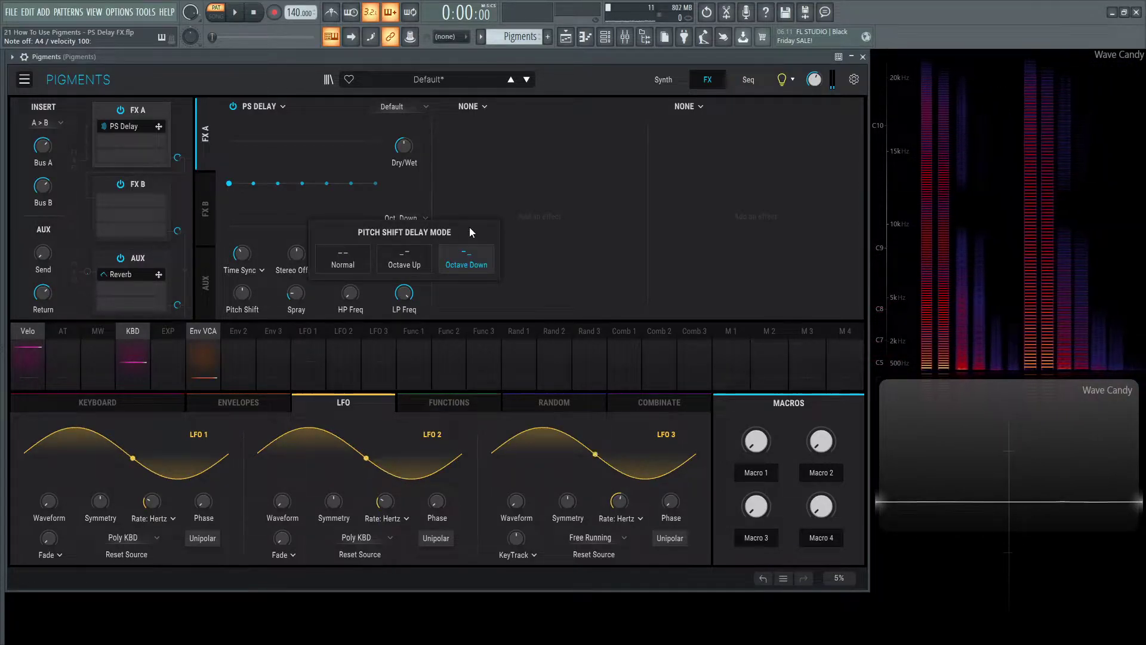
click(338, 257)
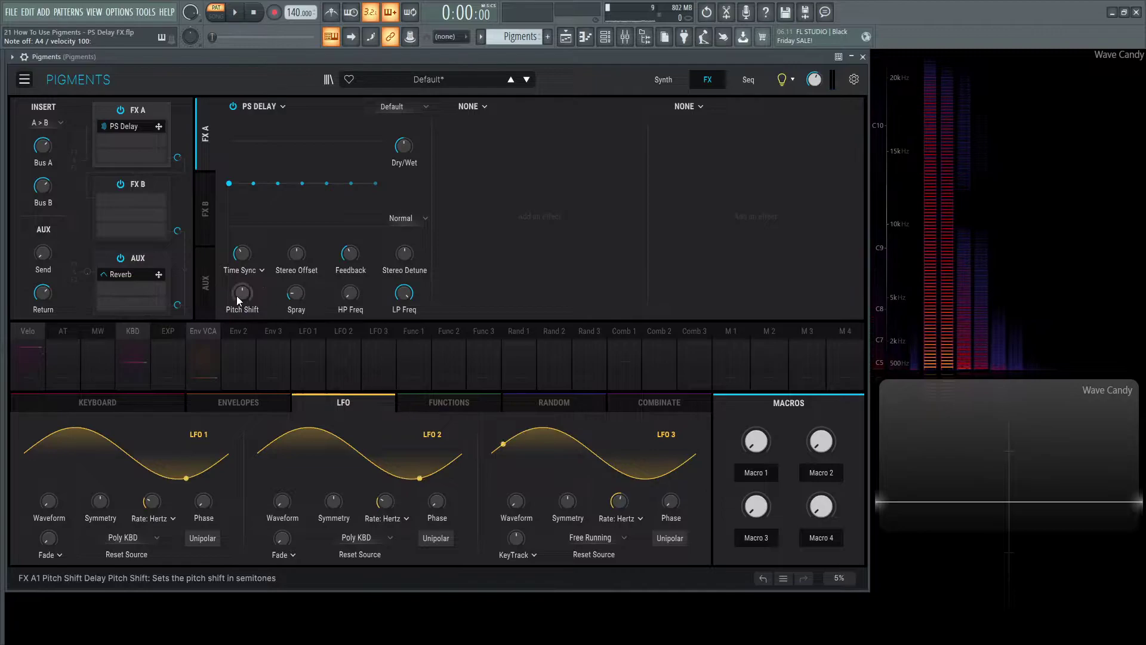
drag(239, 296, 239, 286)
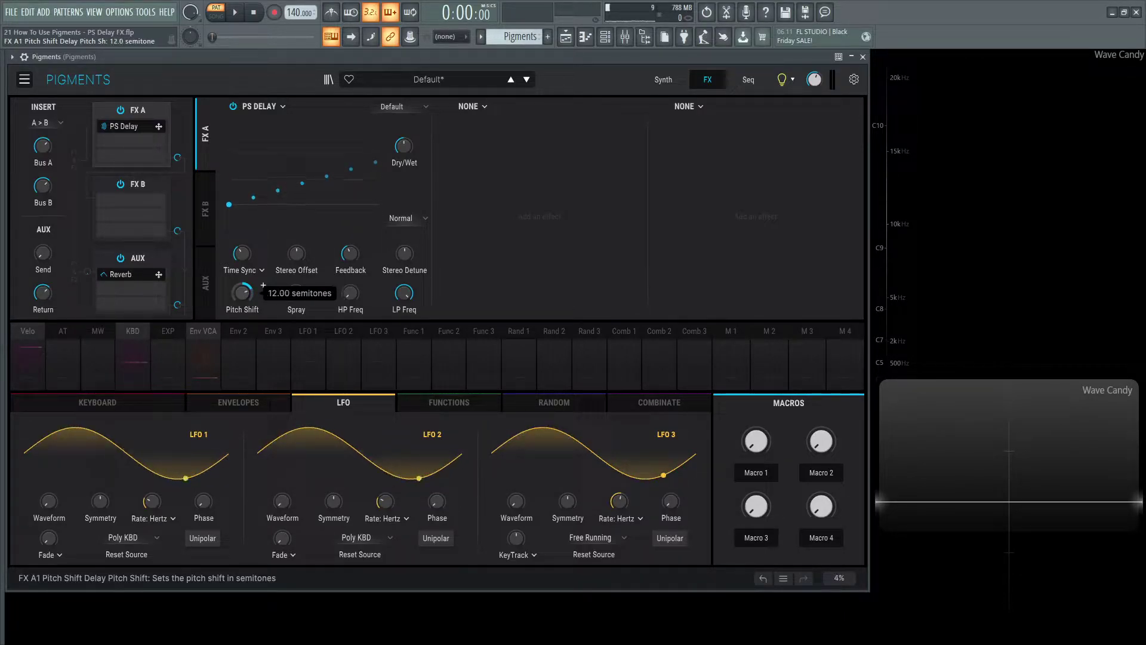
key(h)
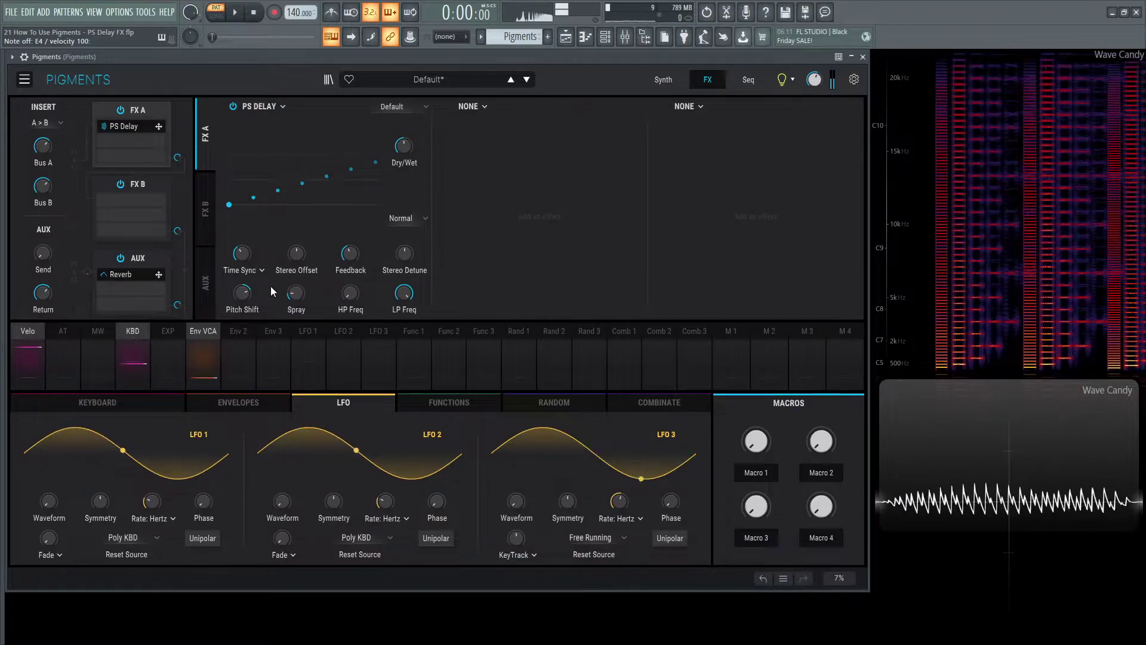
Step: Audition the PS Delay Pitch Shift at 24 semitones and at its lowest setting with test notes
drag(248, 298, 248, 295)
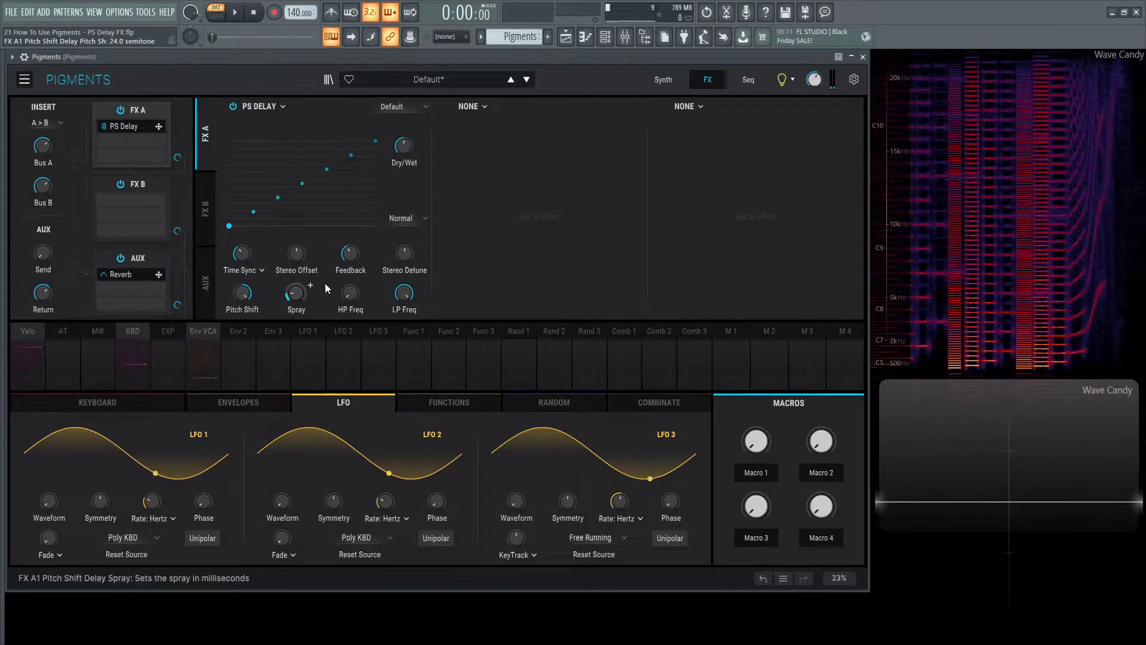
mouse_move(361, 288)
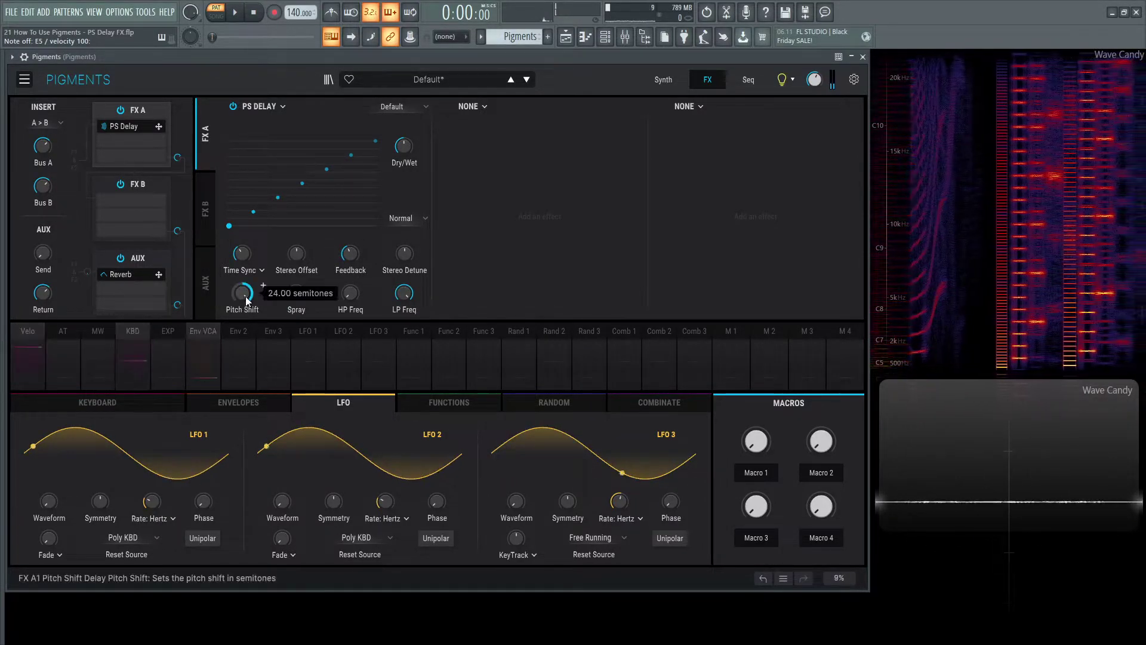
drag(245, 296, 263, 285)
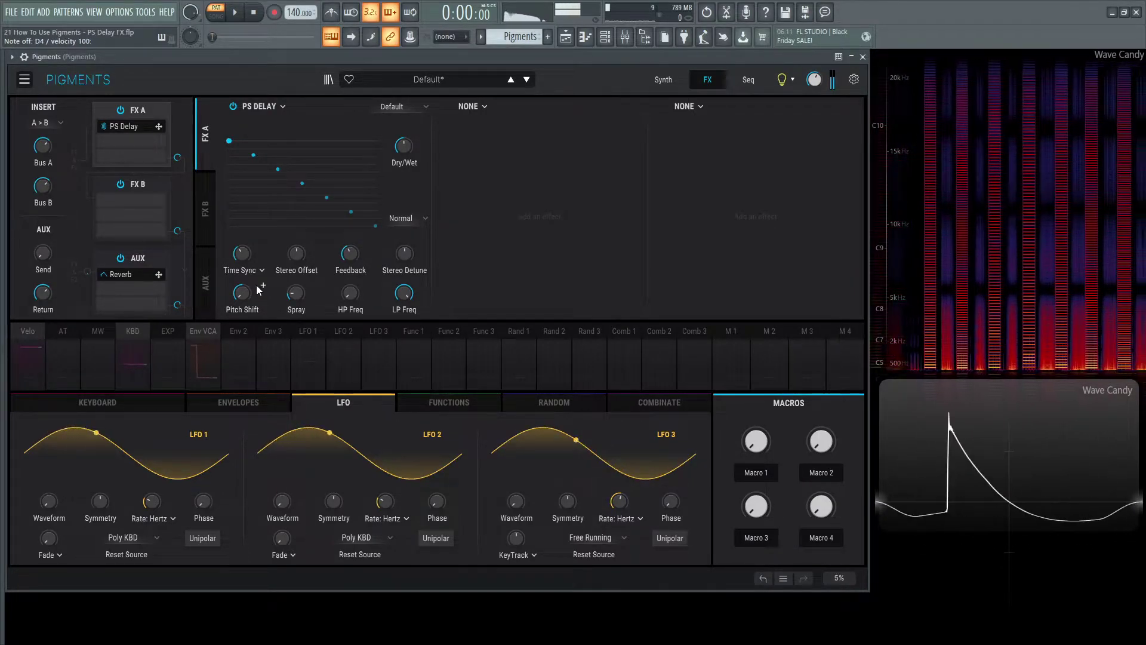
Step: Reload the Default PS Delay preset, then raise its Dry/Wet and Stereo Detune and set the Feedback to about 0.3
click(397, 108)
click(420, 138)
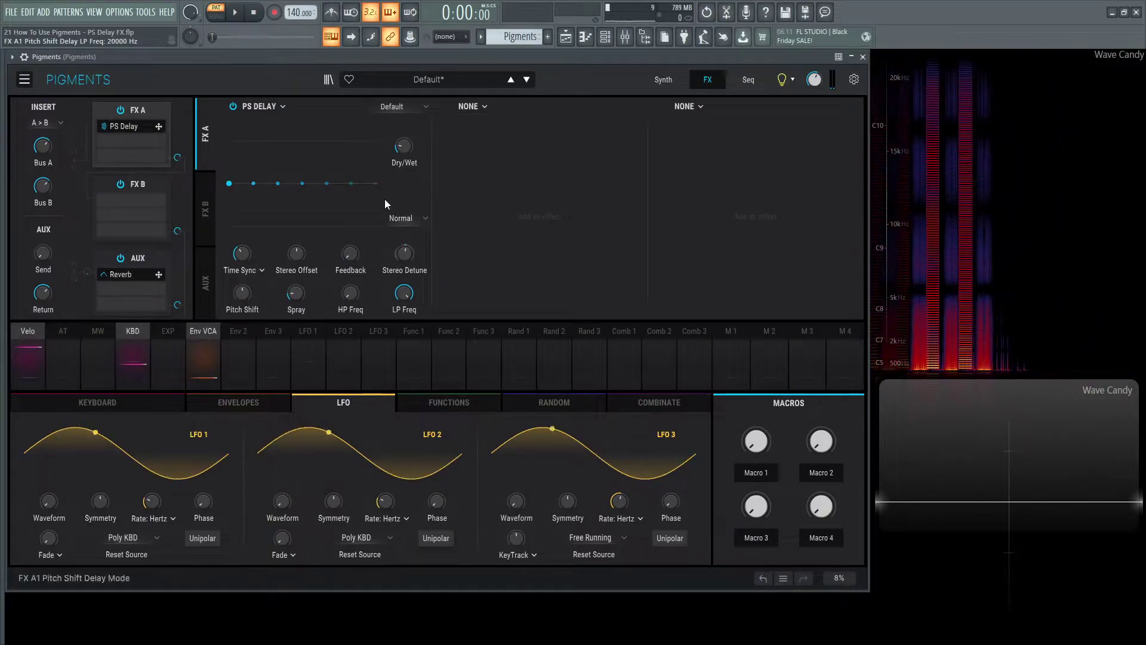
drag(404, 146, 404, 144)
drag(405, 253, 404, 250)
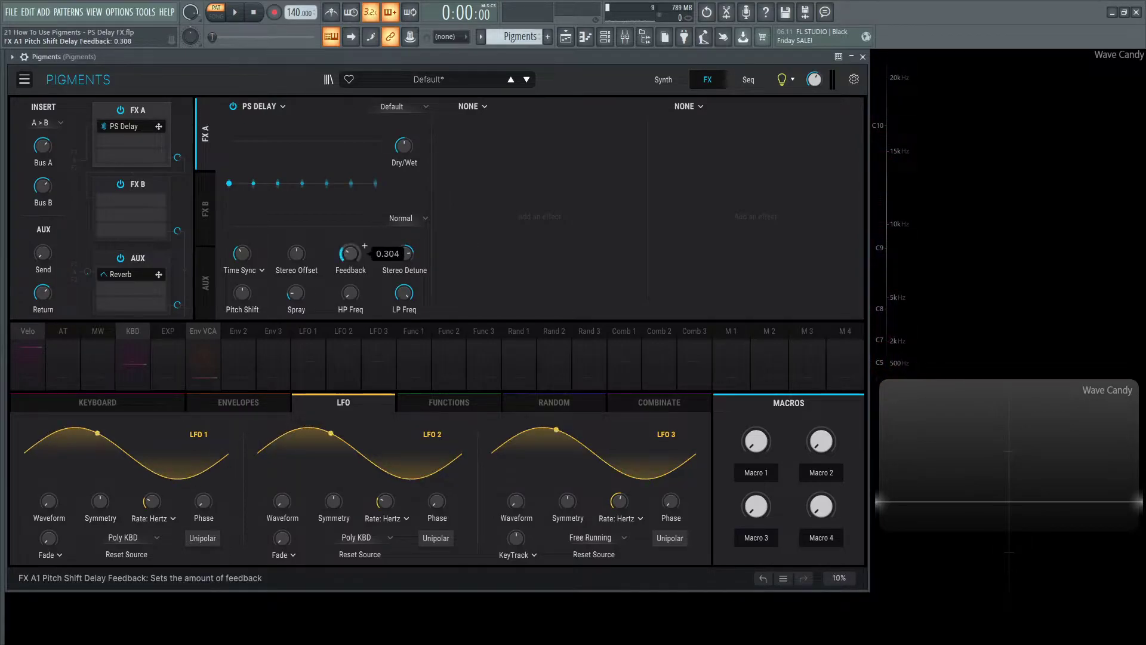
Step: Play test notes with the Spray at 0 ms, then raise the Spray to its maximum for comparison
mouse_move(309, 285)
key(h)
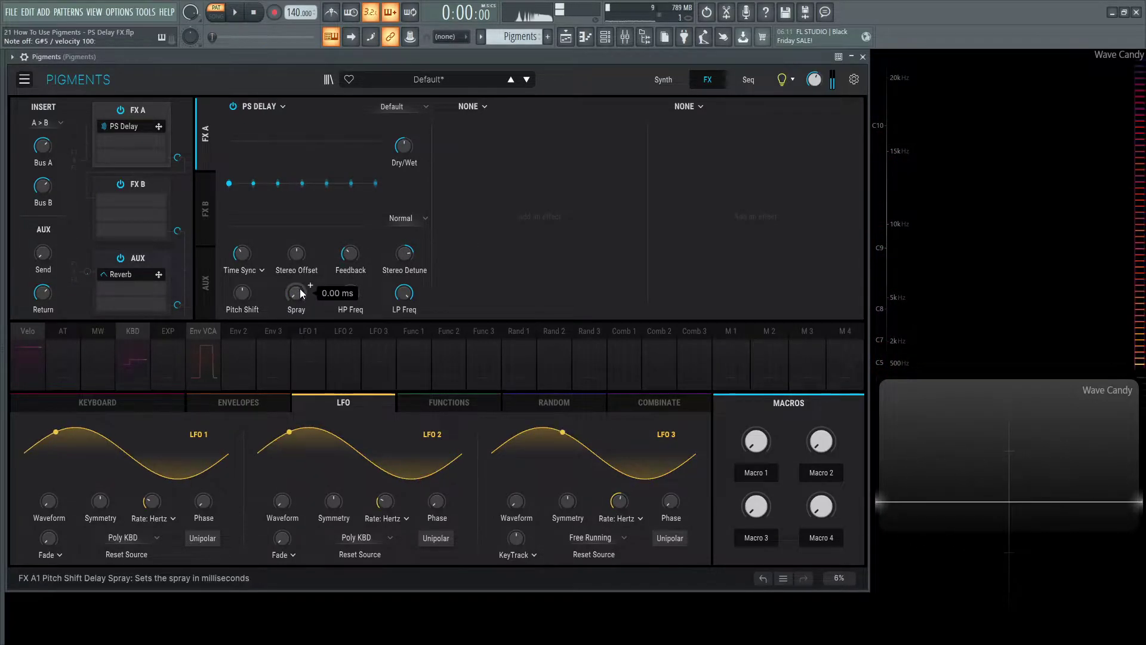
key(h)
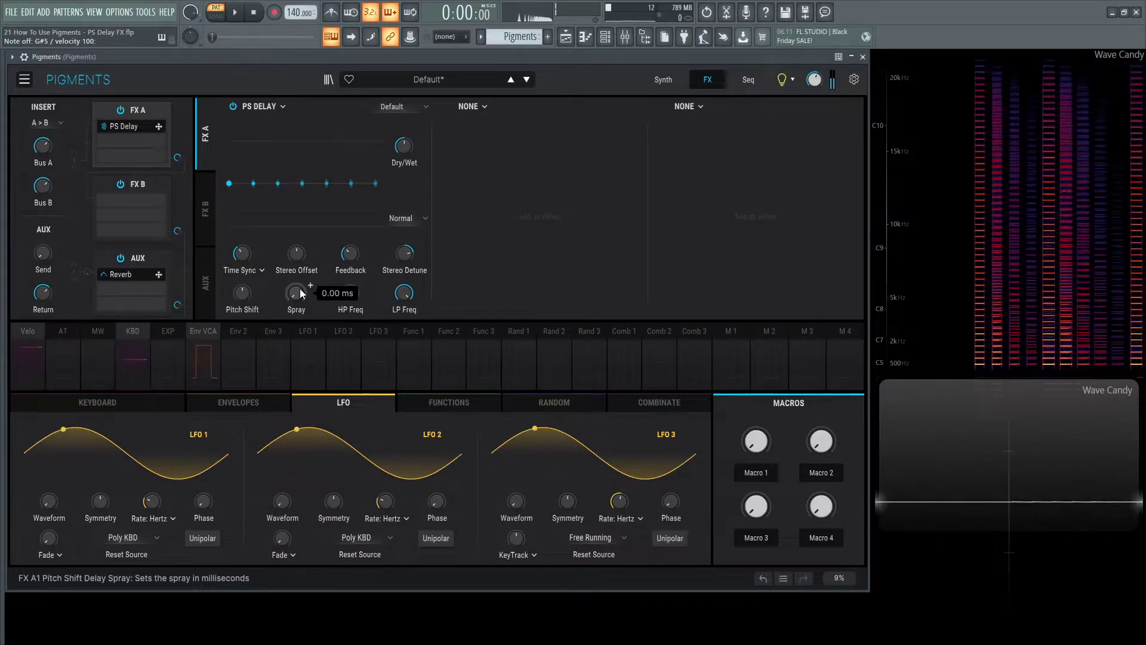
drag(297, 293, 297, 215)
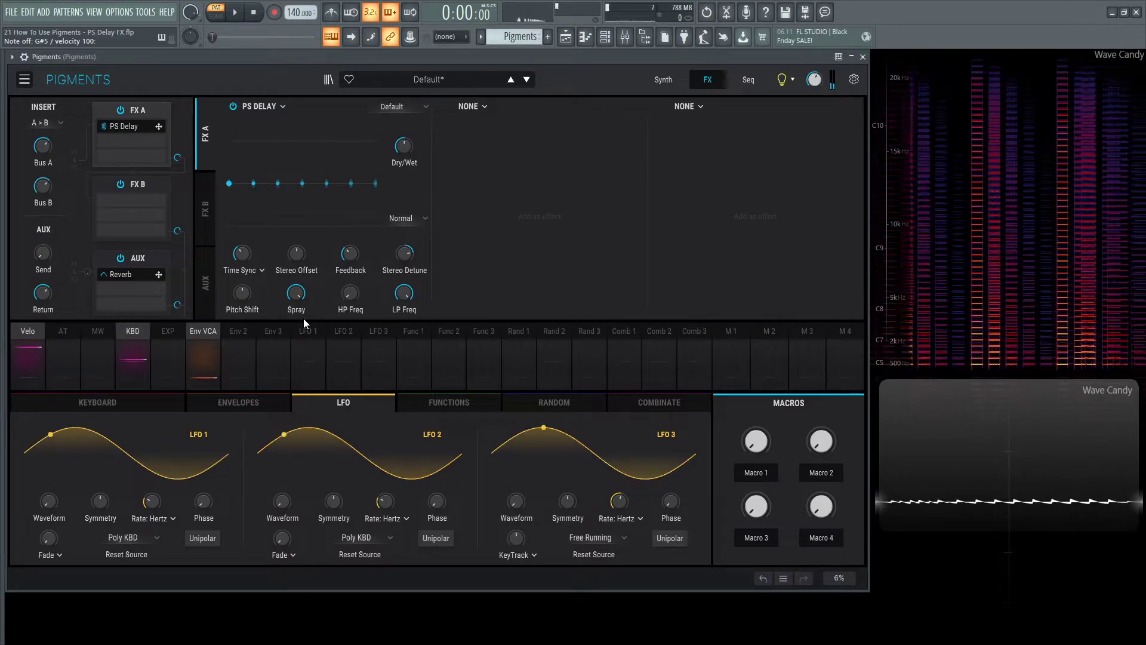
Step: Repeat the Spray comparison from zero up to 500 ms while playing test notes
mouse_move(295, 298)
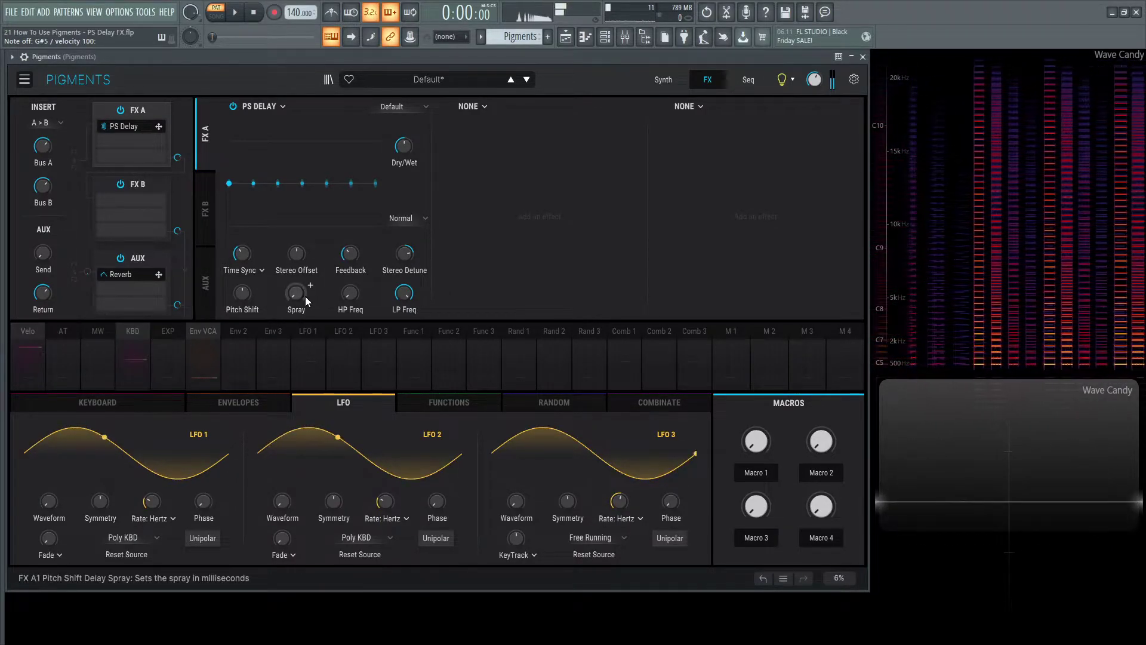
drag(298, 303, 298, 227)
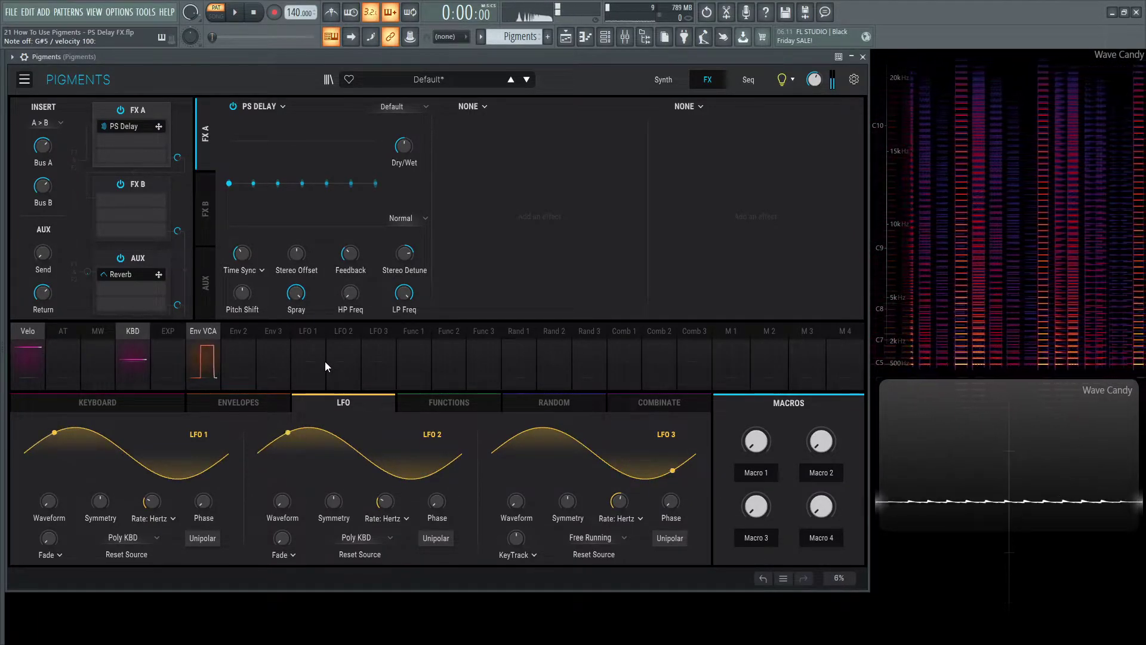
mouse_move(295, 294)
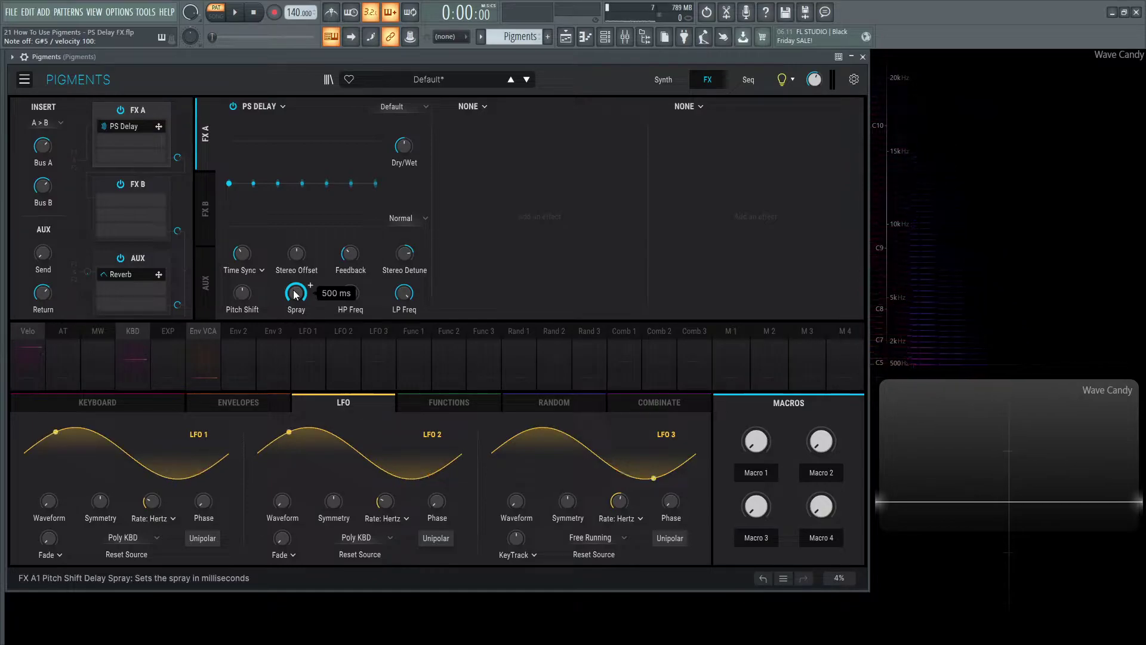
key(6)
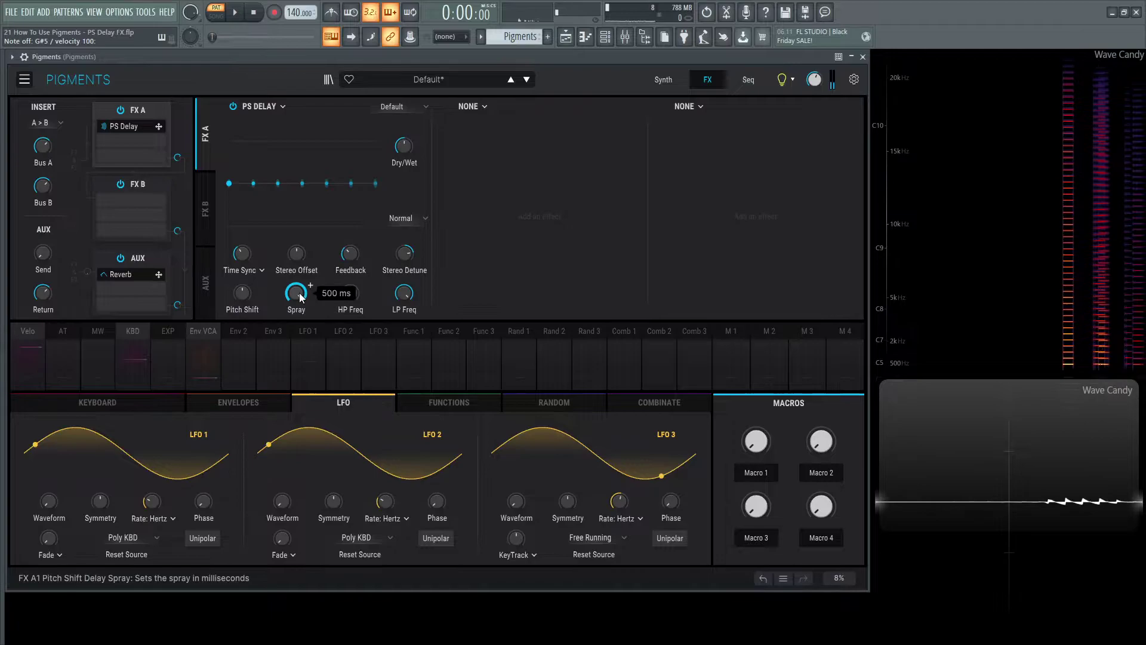
Step: Reset the Spray to zero, compare it with the full amount using test notes, and settle on a moderate Spray
double_click(299, 294)
key(6)
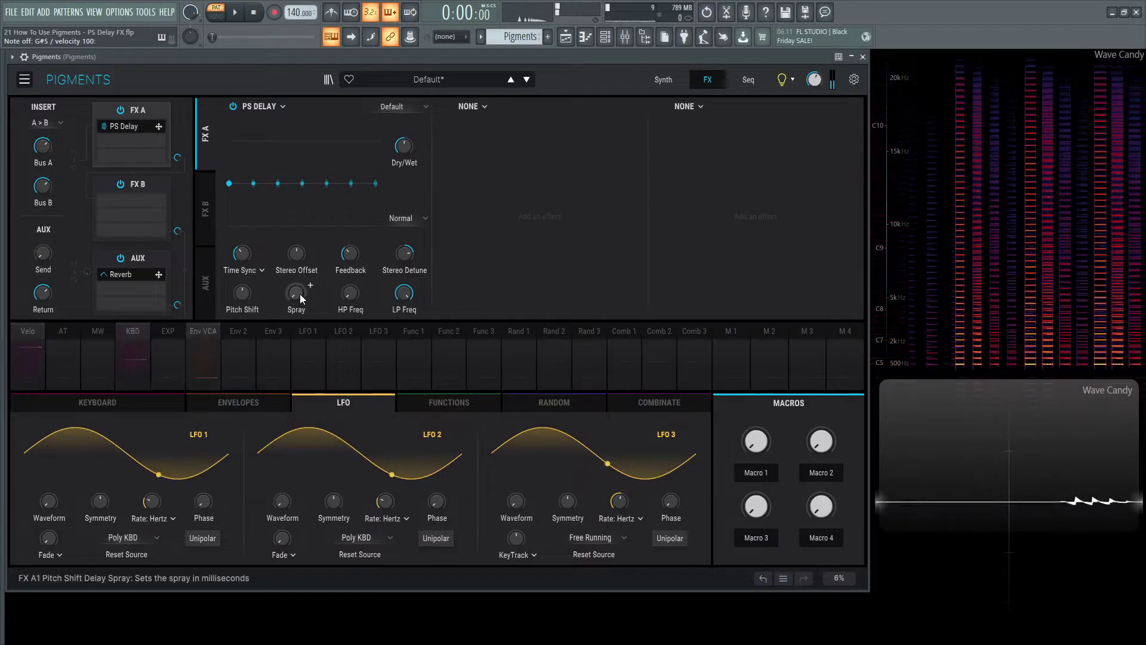
drag(300, 294, 304, 254)
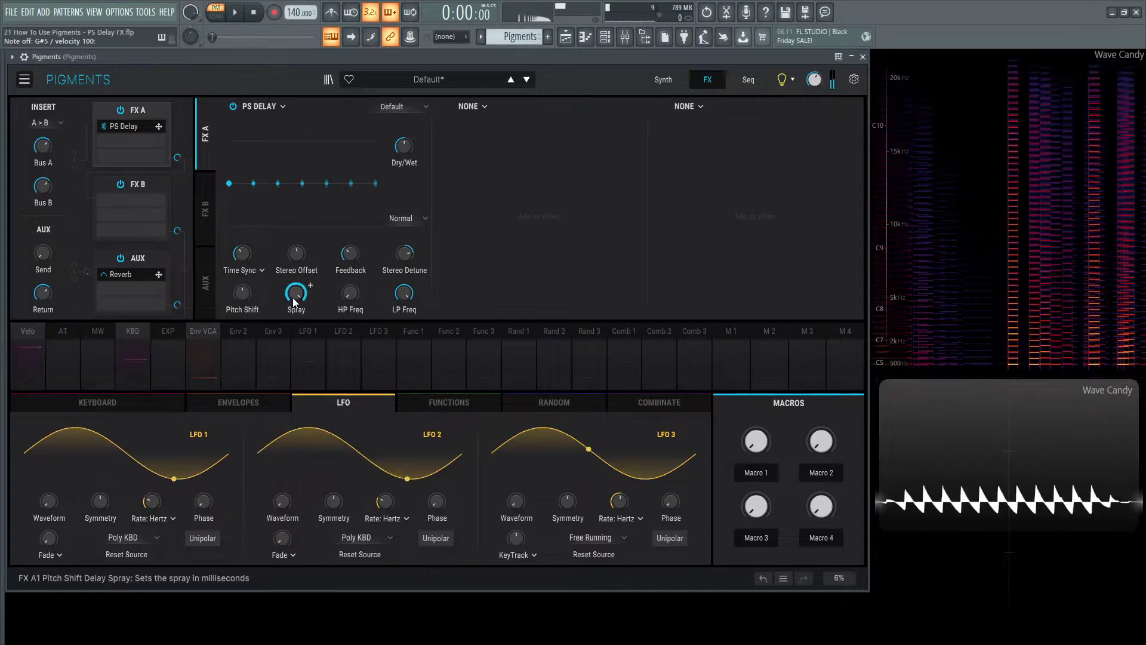
mouse_move(296, 293)
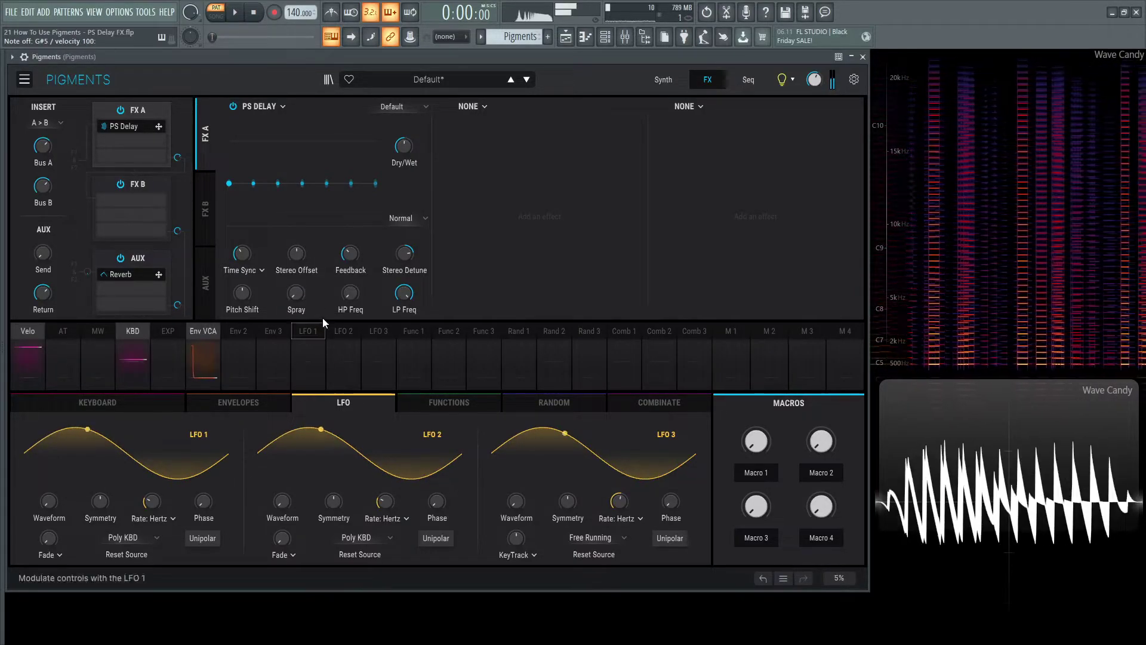
drag(291, 294, 291, 284)
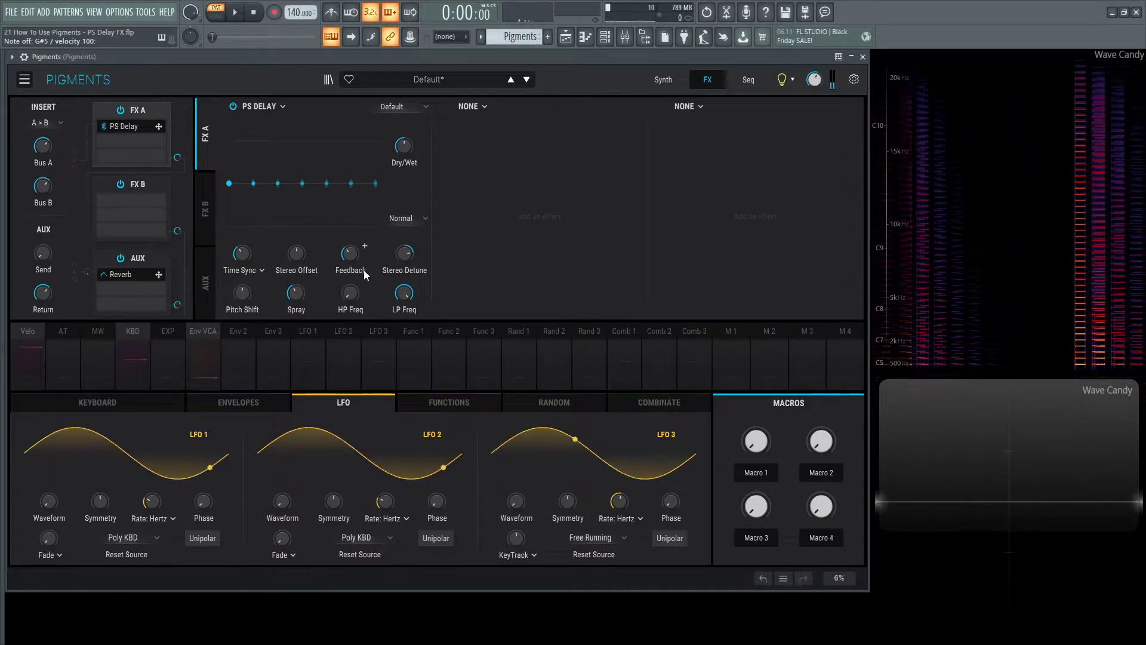
Step: Audition the PS Delay with LP Freq lowered to about 5750 Hz and restore it to 20000 Hz
mouse_move(363, 271)
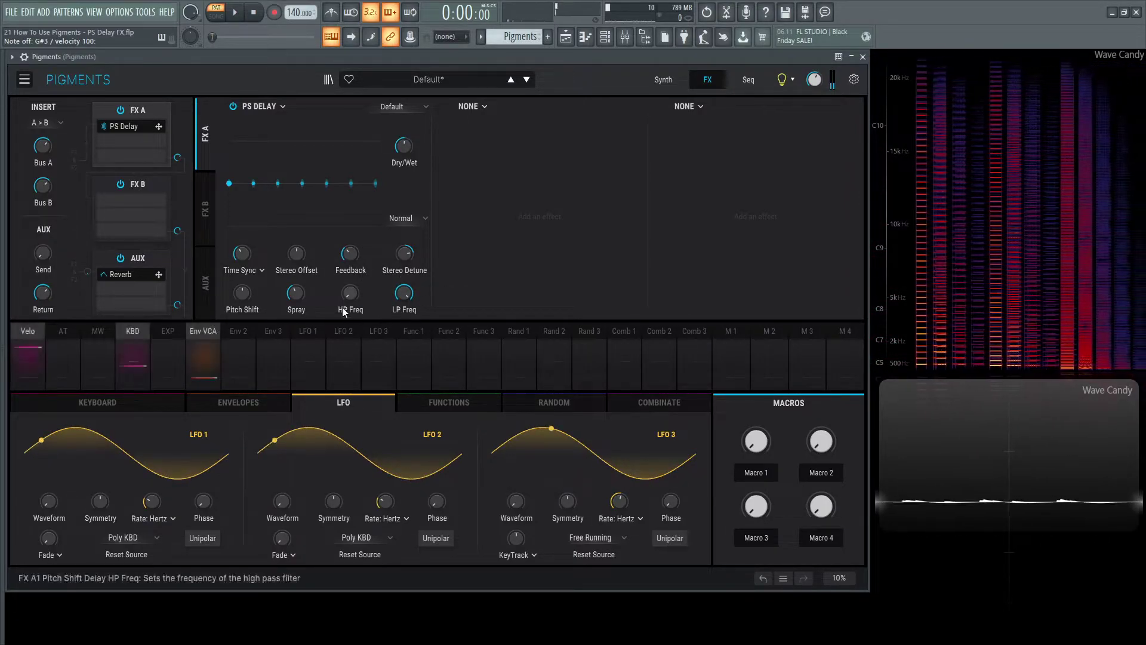
mouse_move(411, 308)
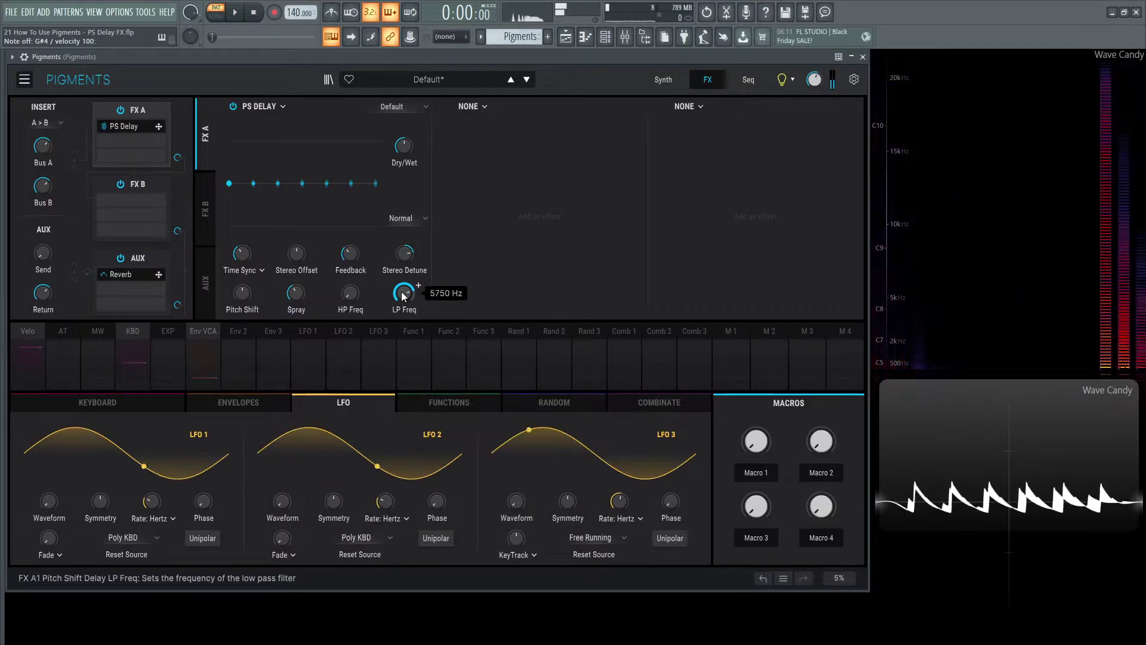
drag(404, 293, 407, 289)
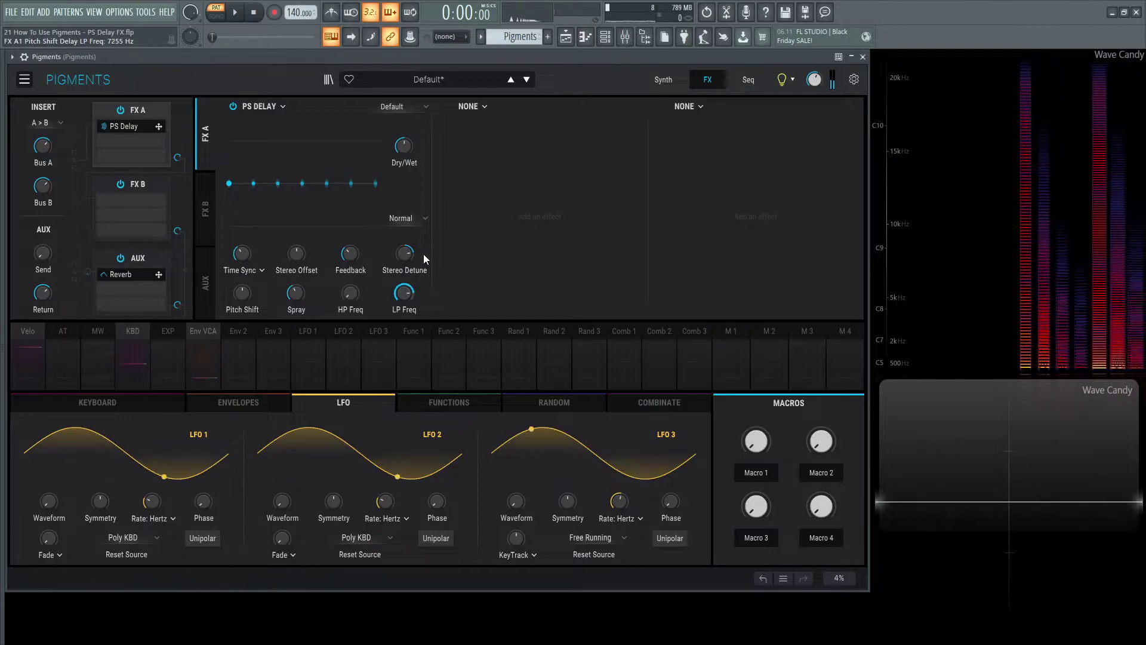
Step: Audition maximum and reduced HP Freq settings with test notes and bring the HP Freq down to 60 Hz
mouse_move(359, 296)
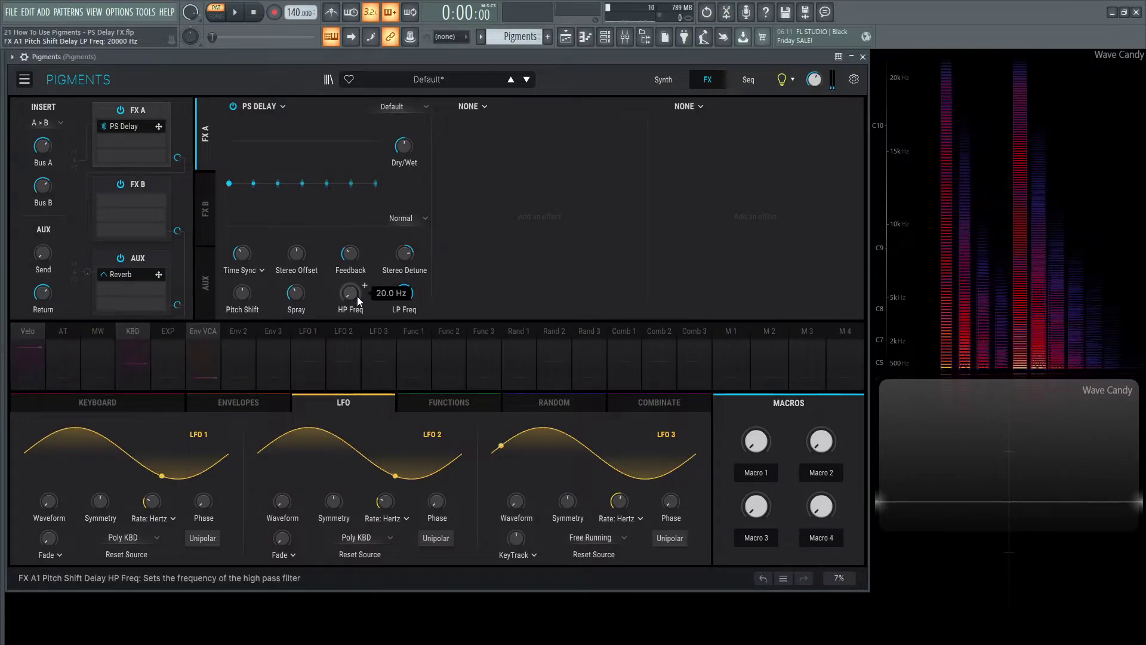
drag(357, 296, 357, 234)
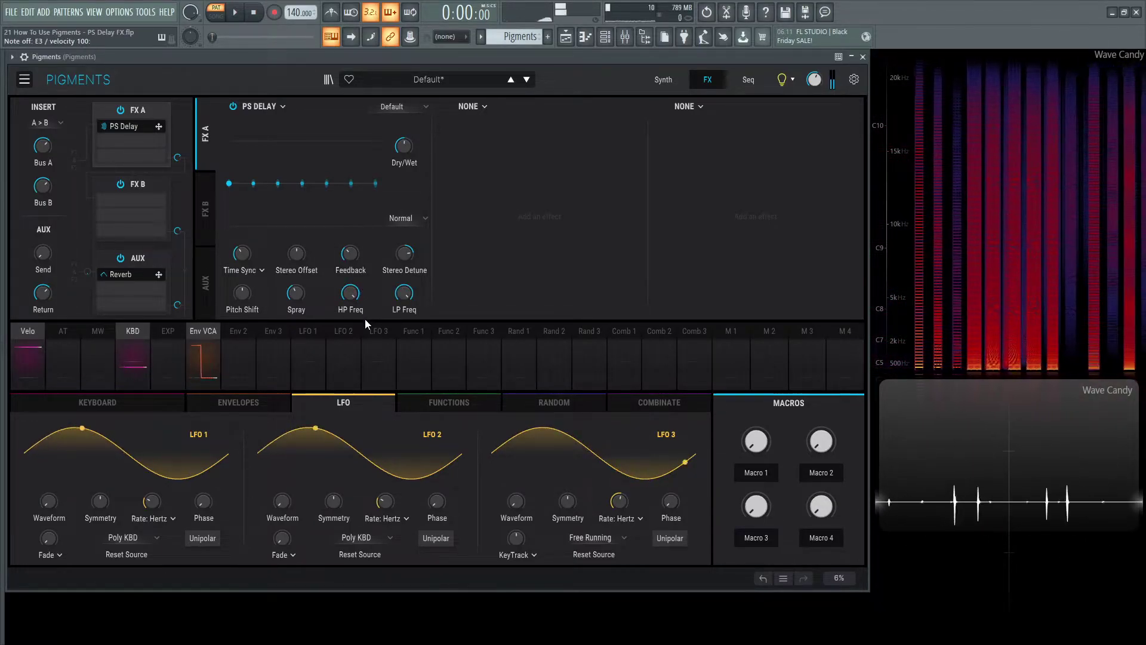
drag(356, 297, 356, 324)
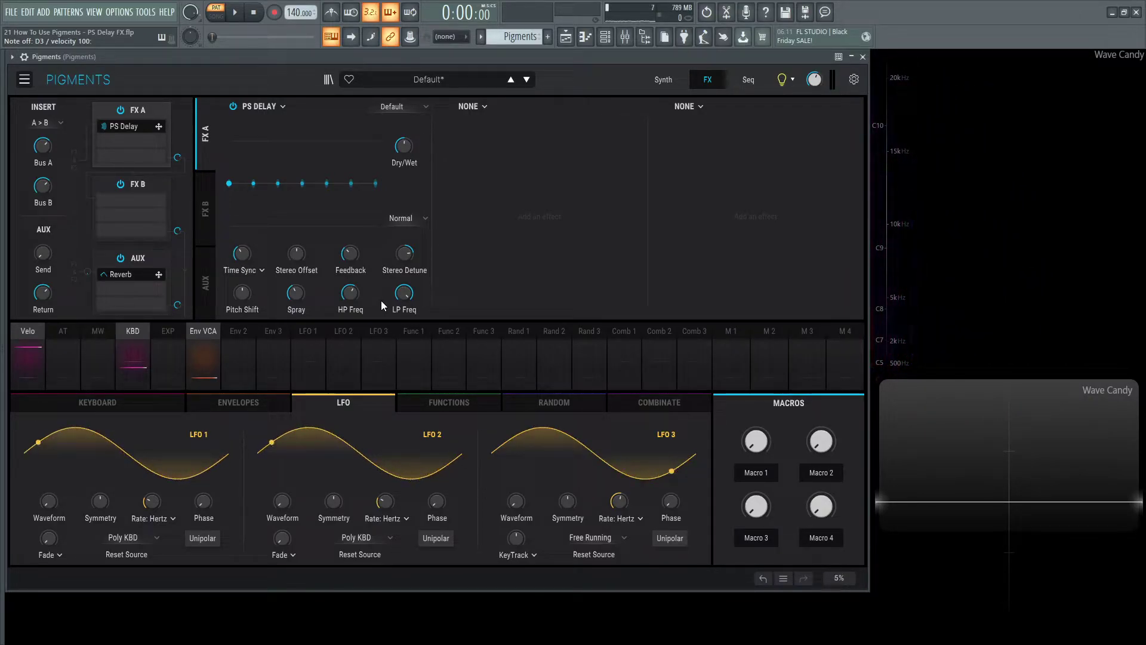
key(h)
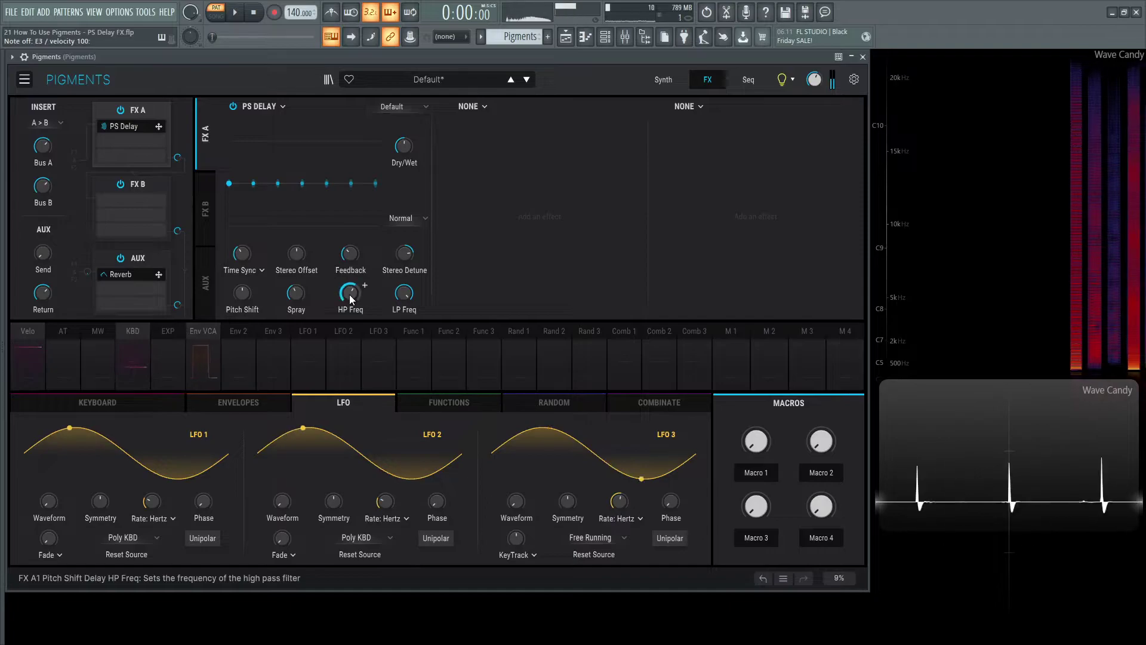
mouse_move(349, 295)
mouse_down()
mouse_move(349, 326)
mouse_move(349, 308)
mouse_up()
Step: Restore the Default PS Delay preset, then load the Ether preset and play test notes
click(400, 108)
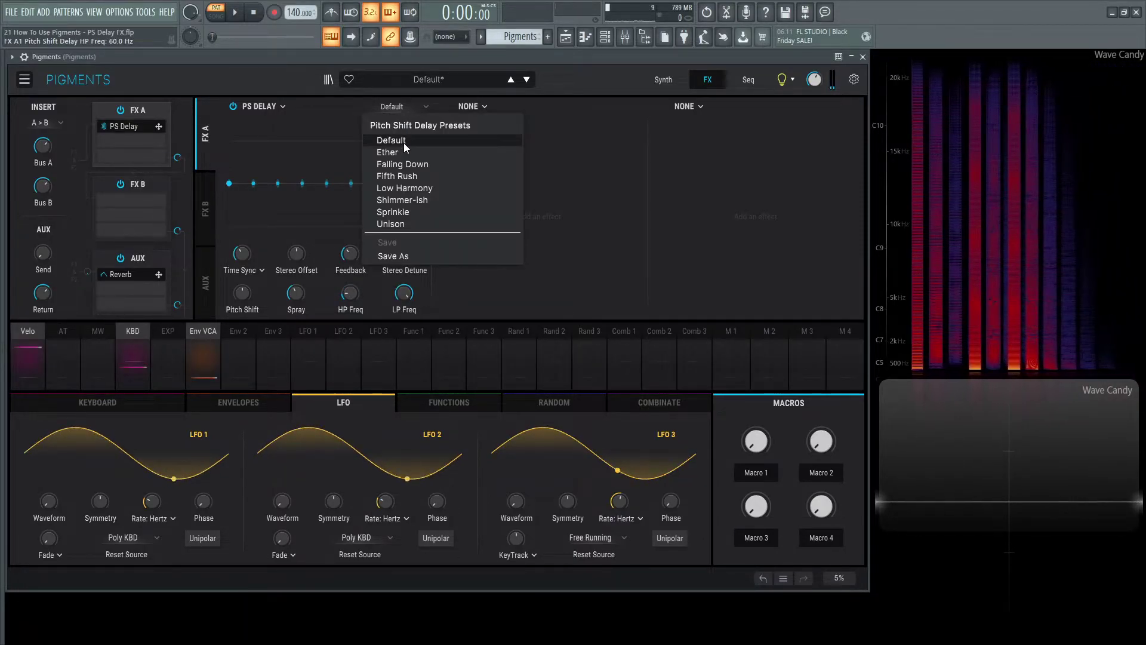
click(404, 142)
click(404, 108)
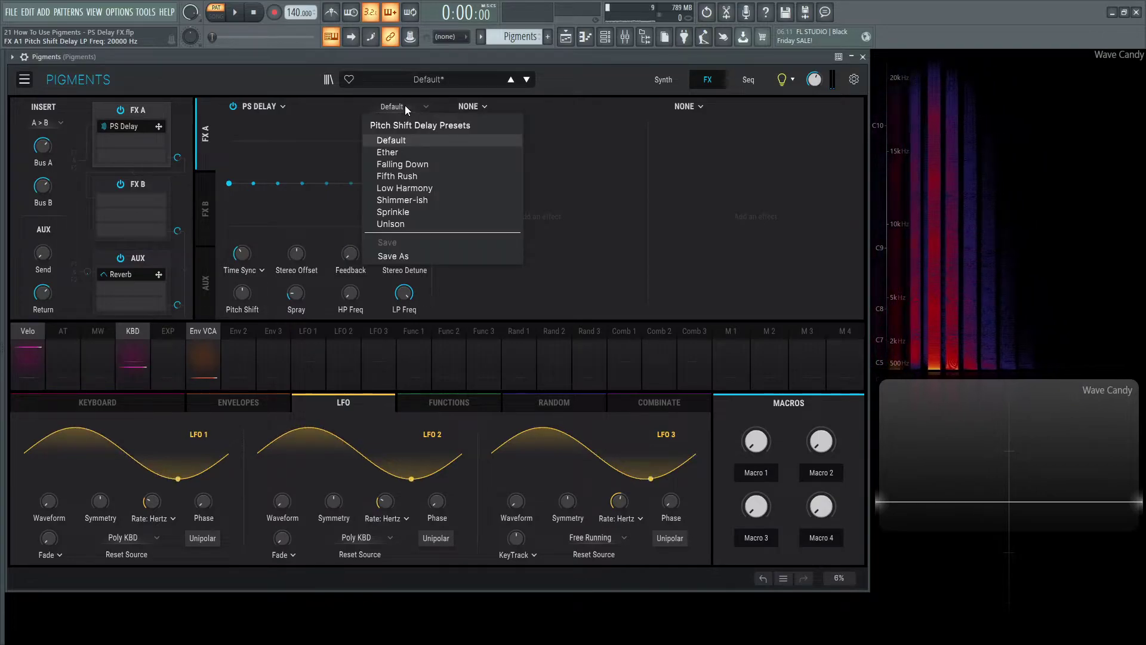
click(401, 152)
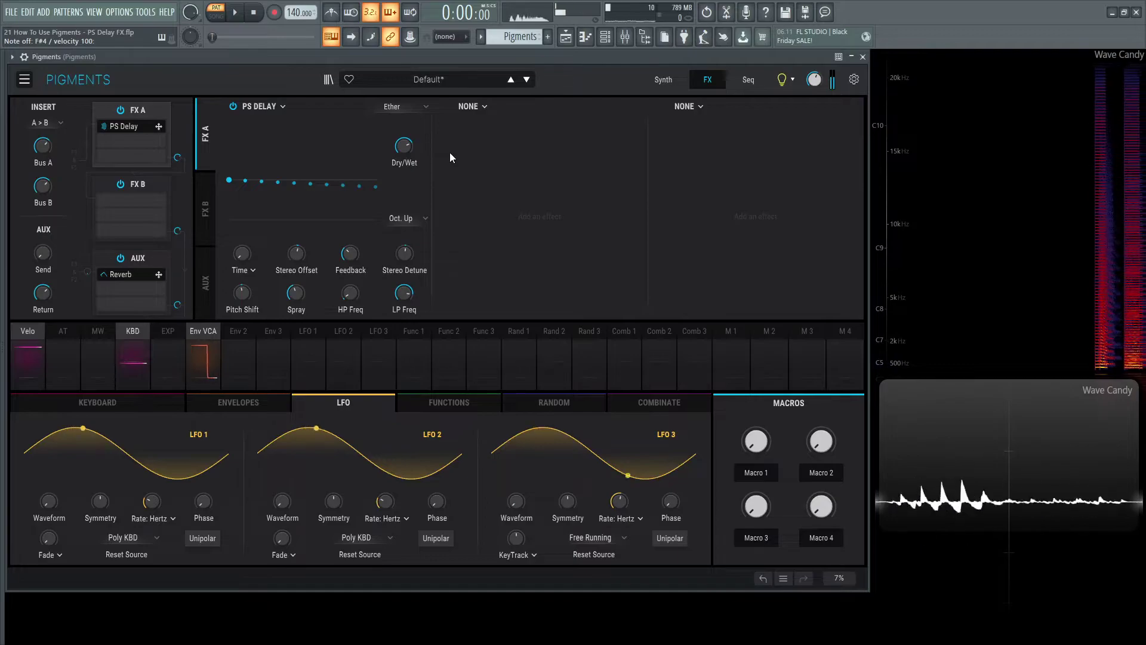
Step: Audition the Falling Down, Fifth Rush and Low Harmony PS Delay presets in turn with test notes
click(417, 107)
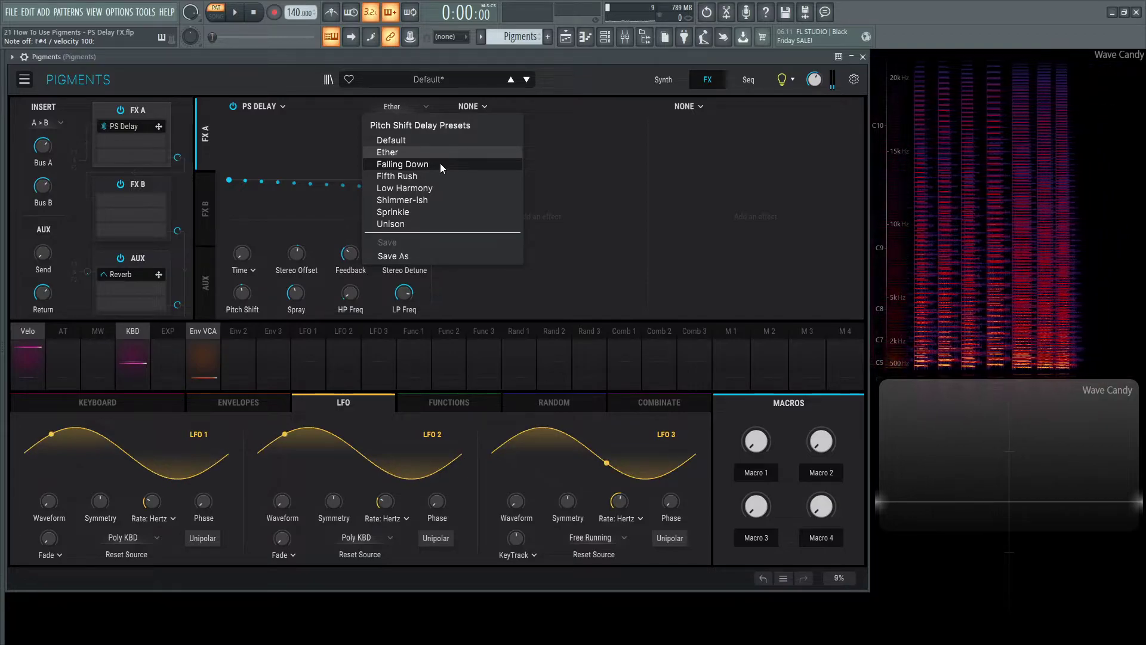
click(439, 163)
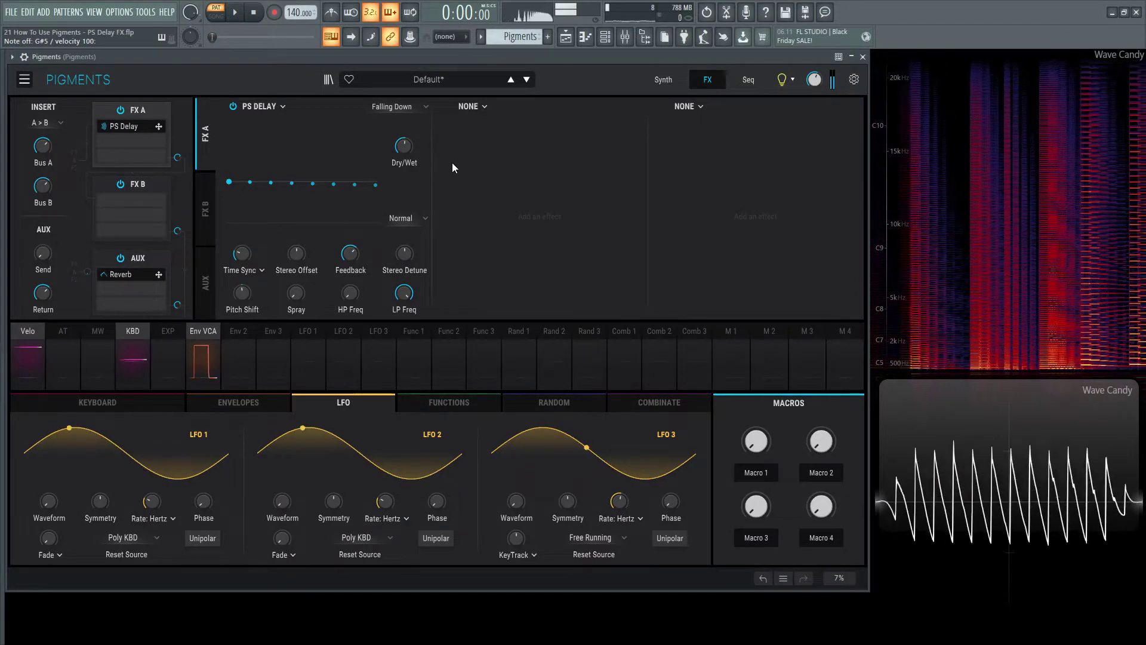
click(402, 107)
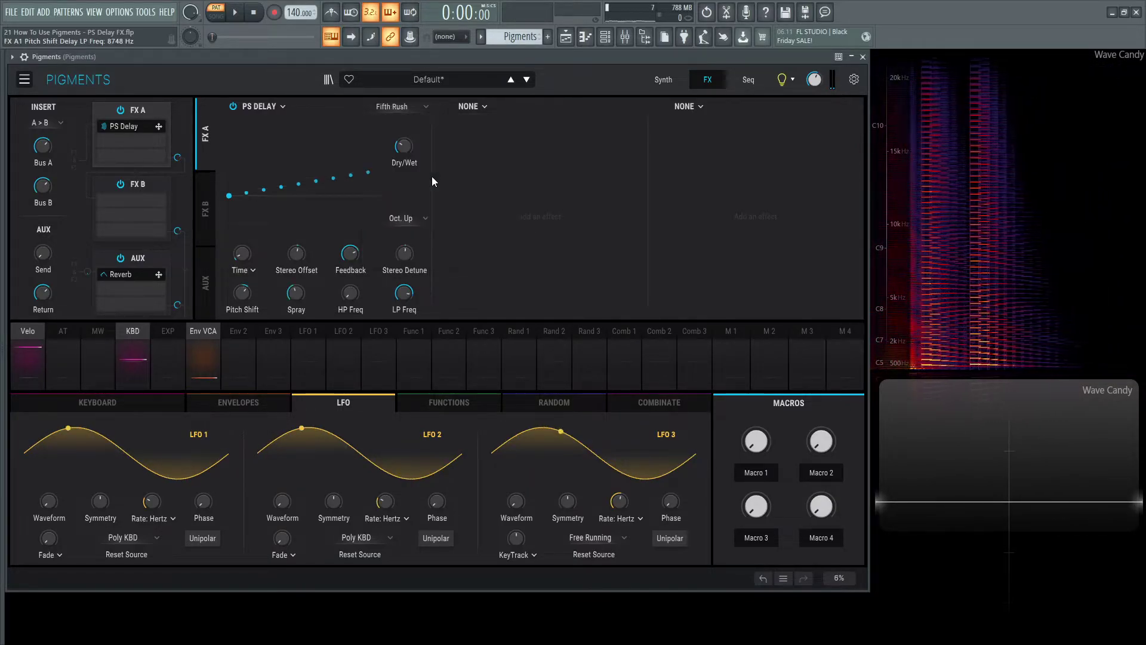
click(431, 177)
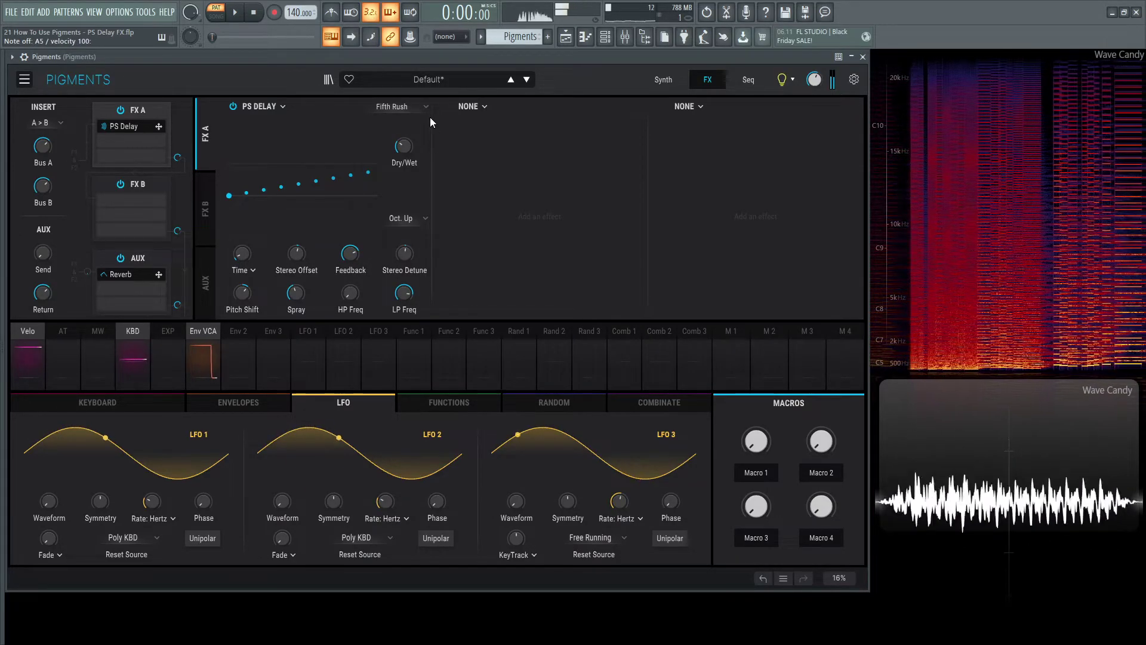
click(395, 107)
click(443, 189)
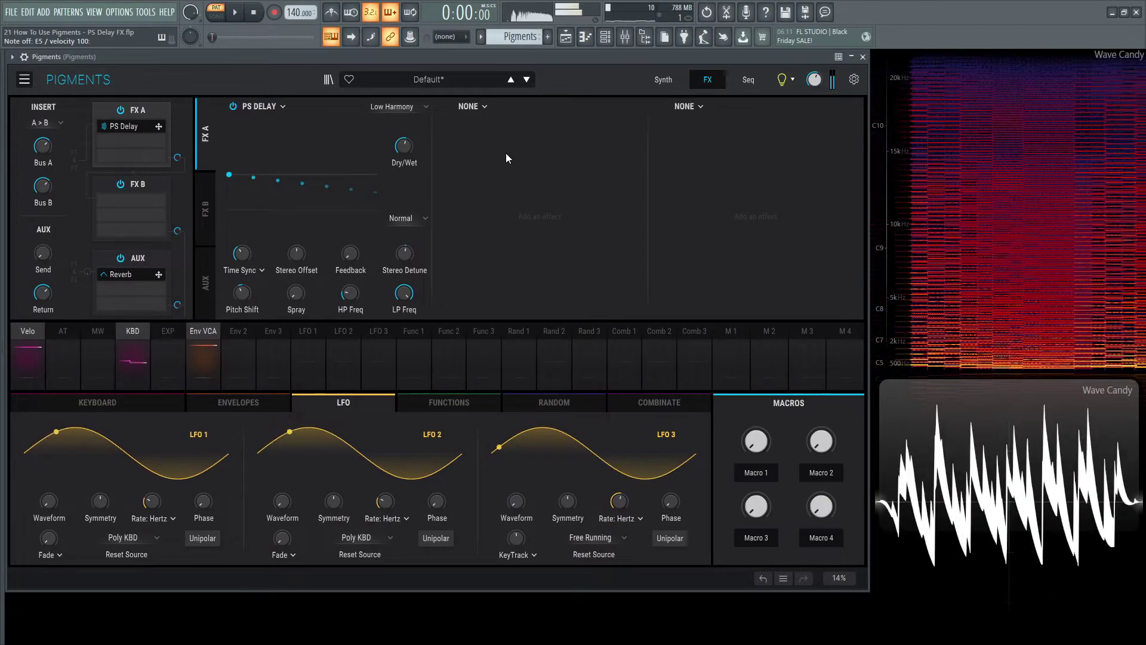
Step: Load the Shimmer-ish PS Delay preset and audition it with test notes, checking the synth engine settings between passes
click(401, 109)
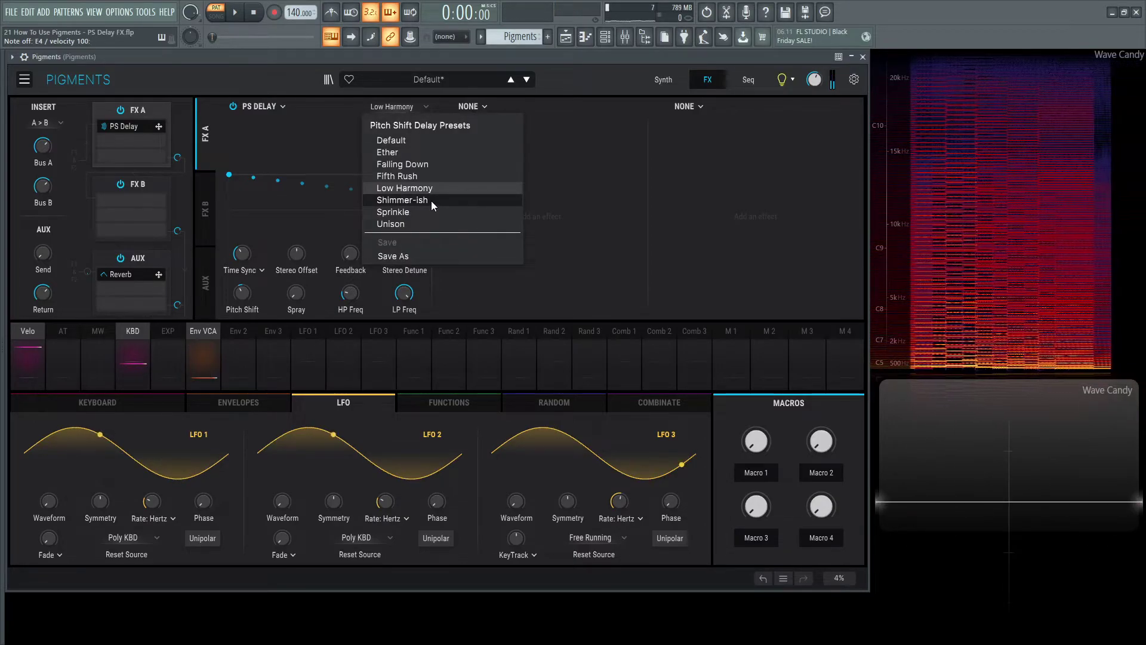
click(431, 201)
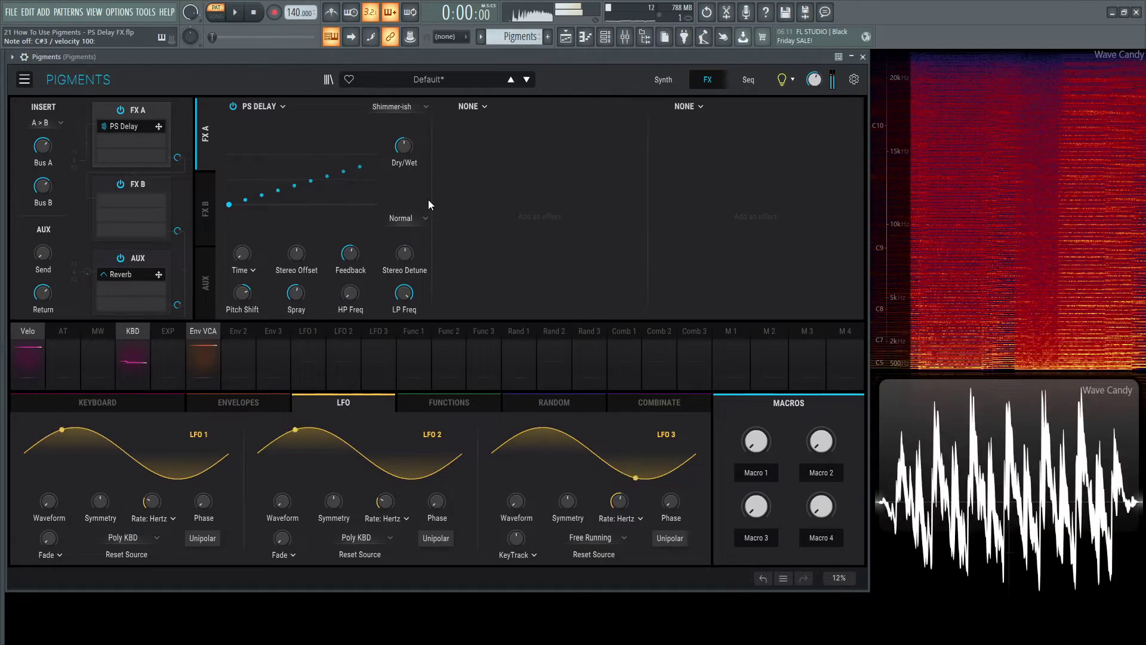
click(662, 82)
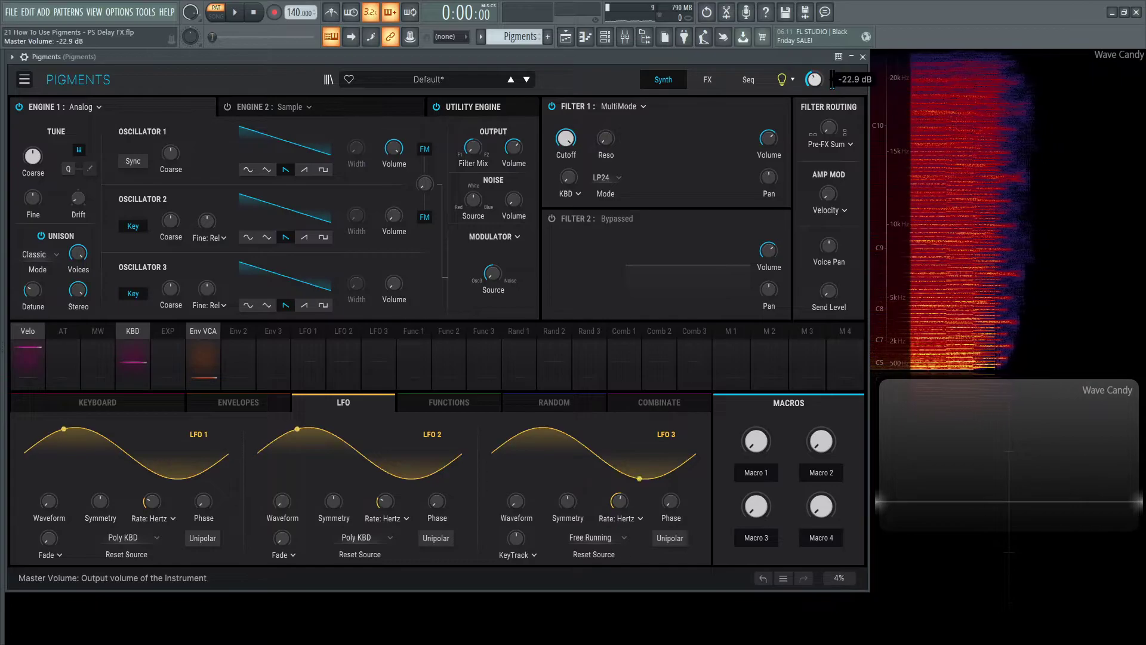
click(700, 83)
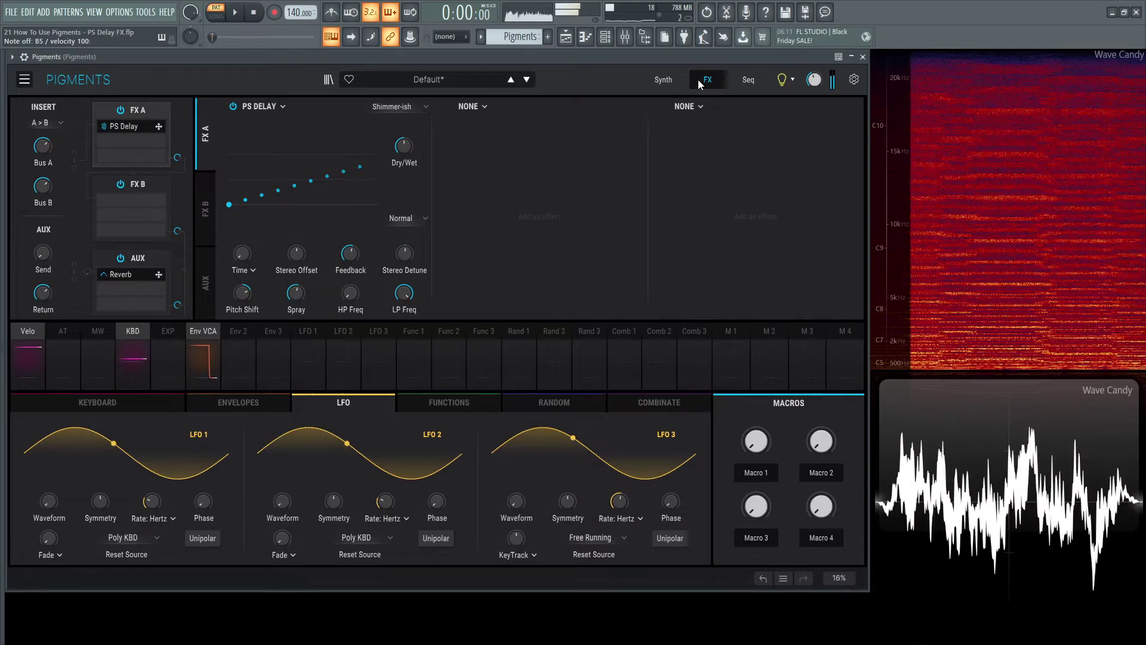
click(663, 80)
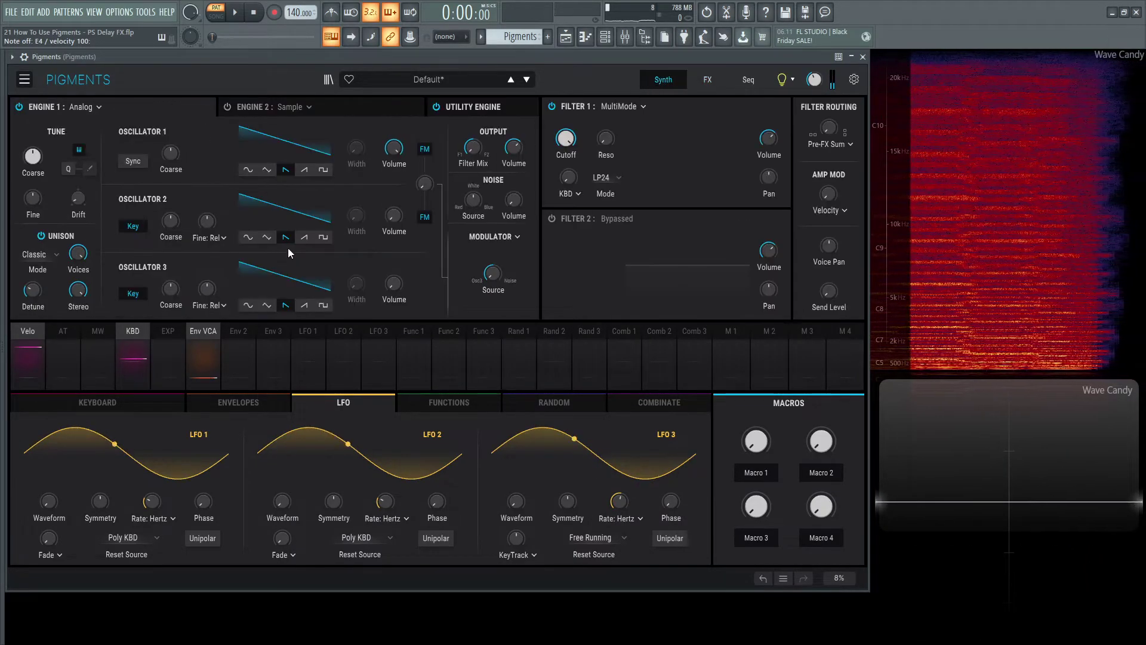
click(708, 84)
Step: Audition the Sprinkle PS Delay preset with test notes, then load the Unison preset and play more test notes
click(391, 106)
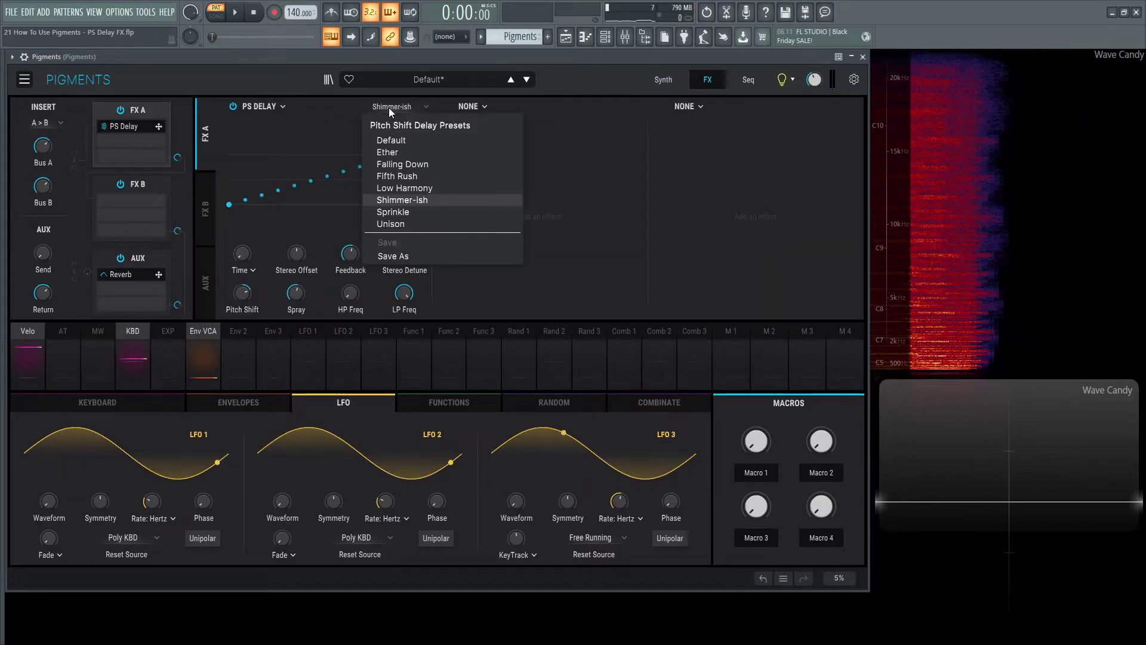
click(404, 213)
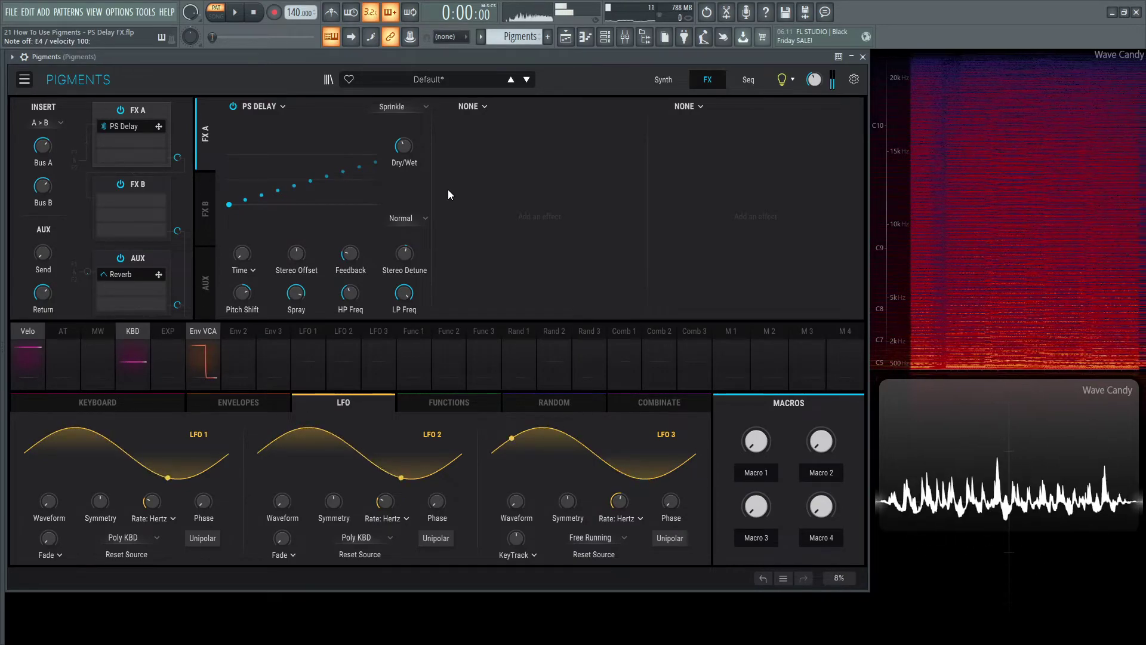
click(395, 106)
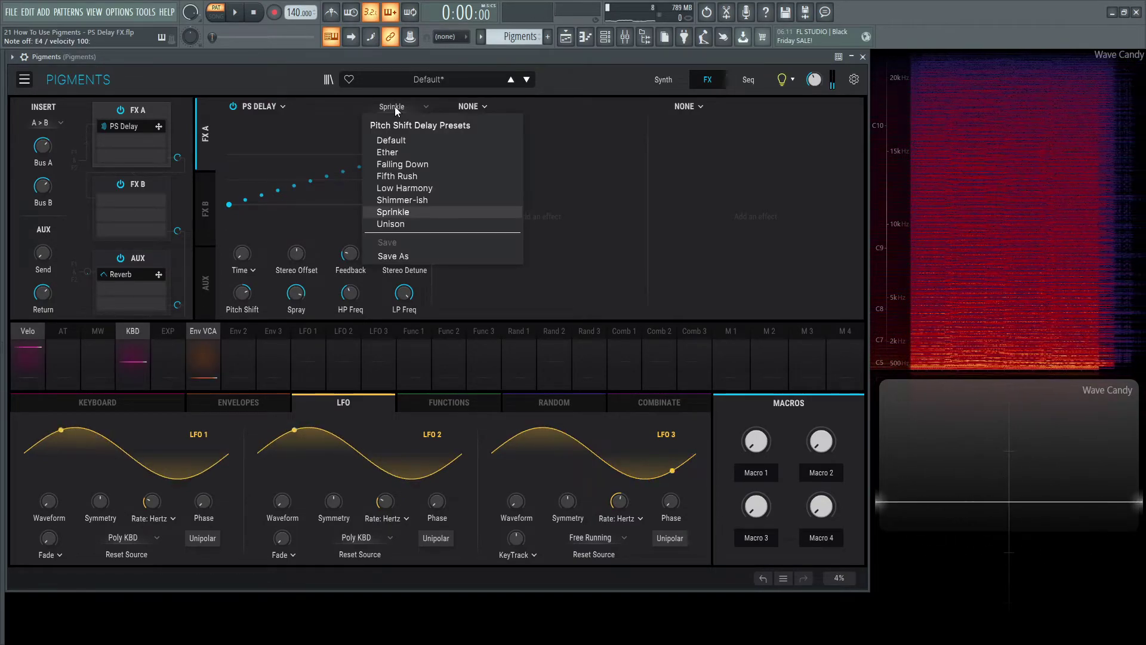
click(411, 229)
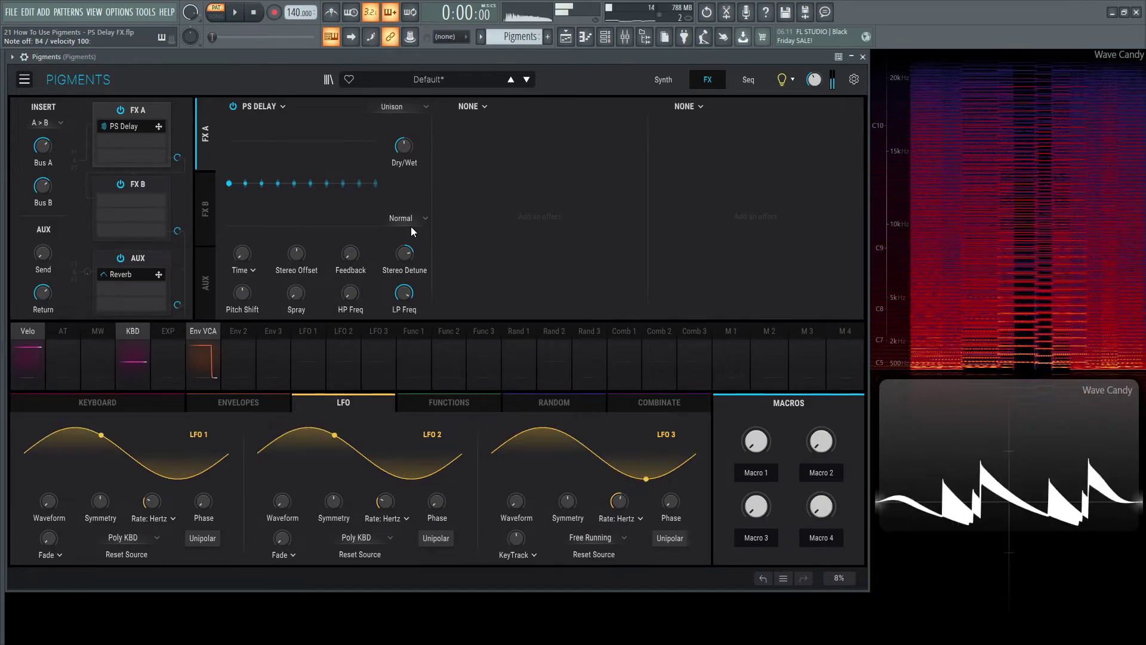
Step: Raise the unison voices of Engine 1, play test notes, and return to the effects page
click(664, 81)
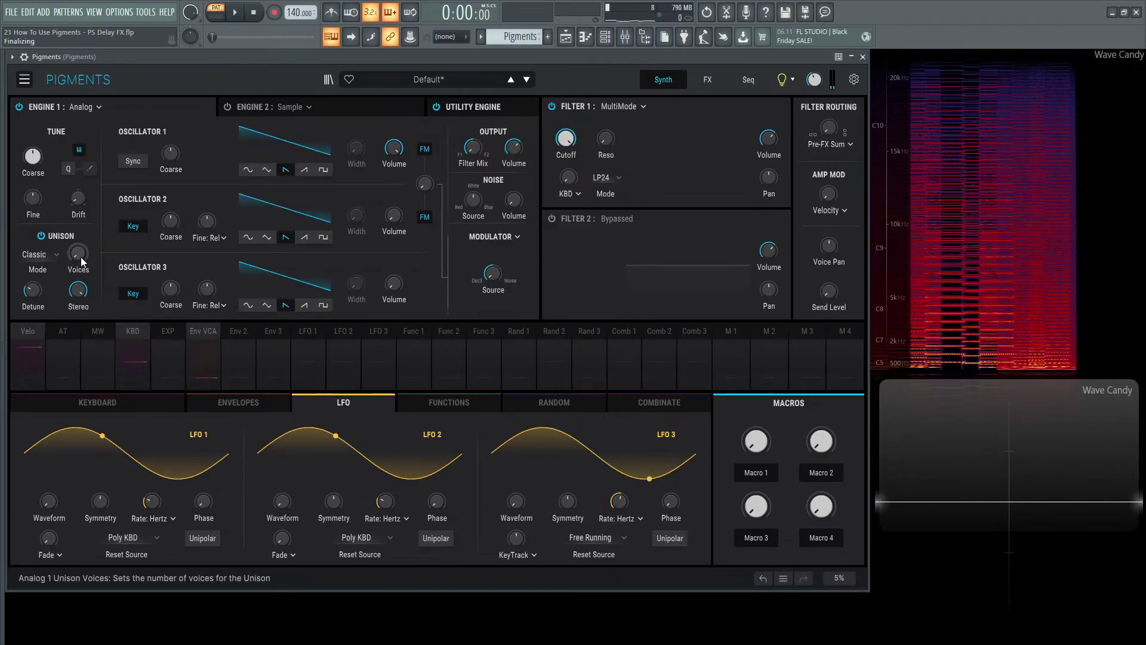
drag(81, 258, 80, 197)
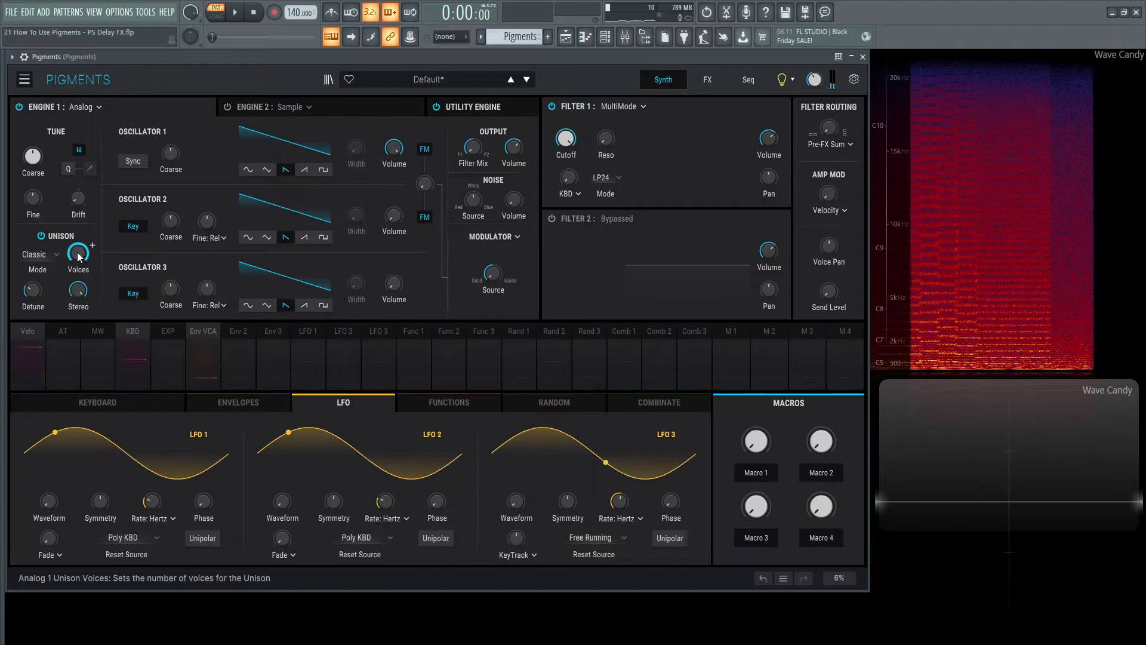
click(708, 80)
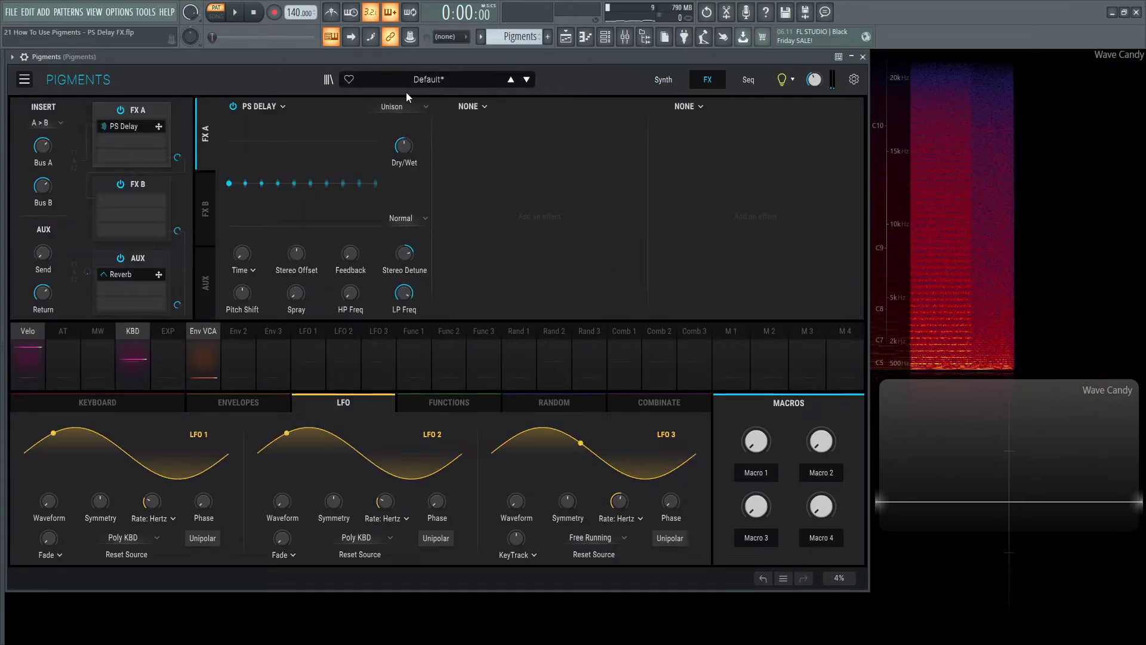
Step: Review the PS Delay preset list and its Save As dialog, closing the dialog without saving a preset
click(399, 111)
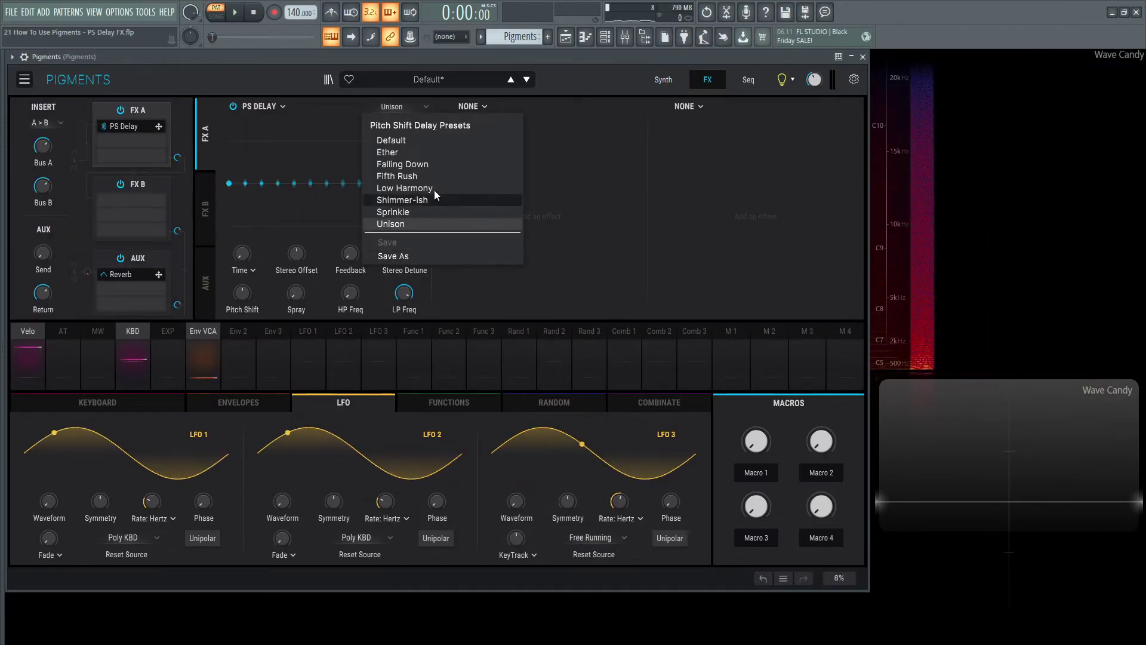
click(294, 77)
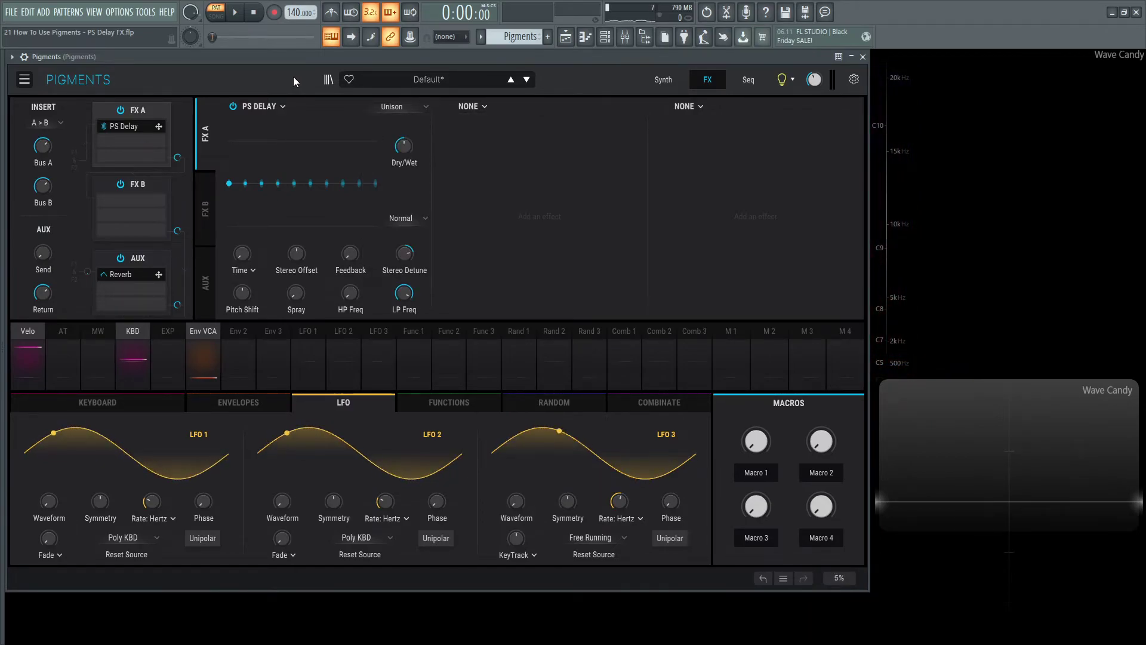
click(421, 107)
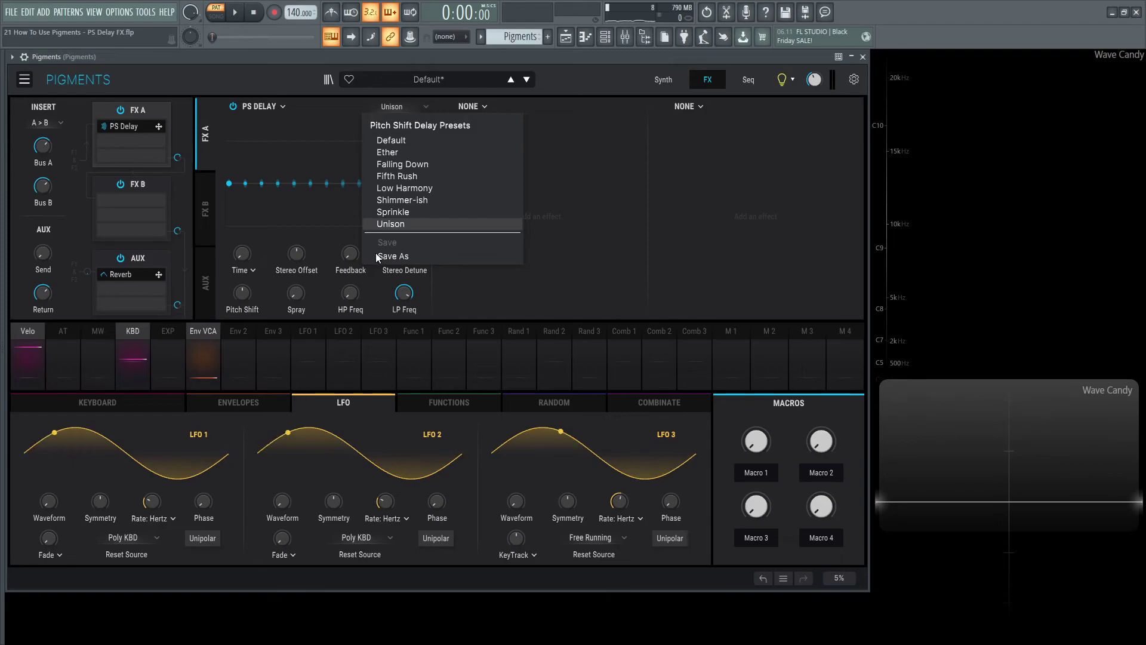
click(394, 256)
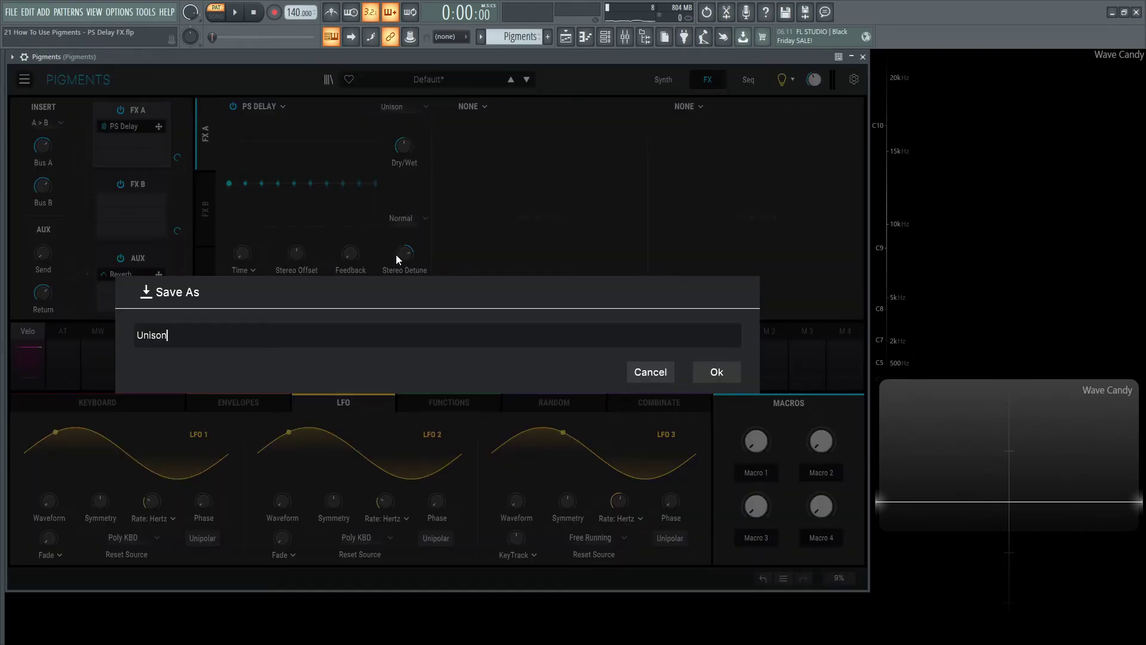
click(649, 375)
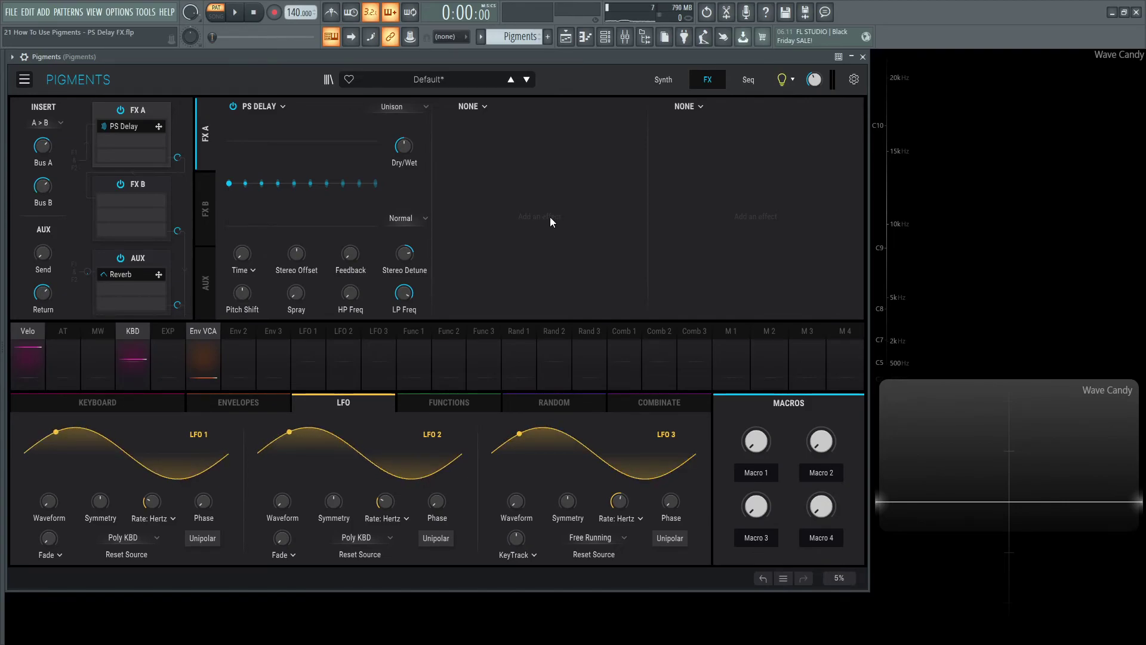
Step: Open the effect type selection for the first FX A slot
click(263, 106)
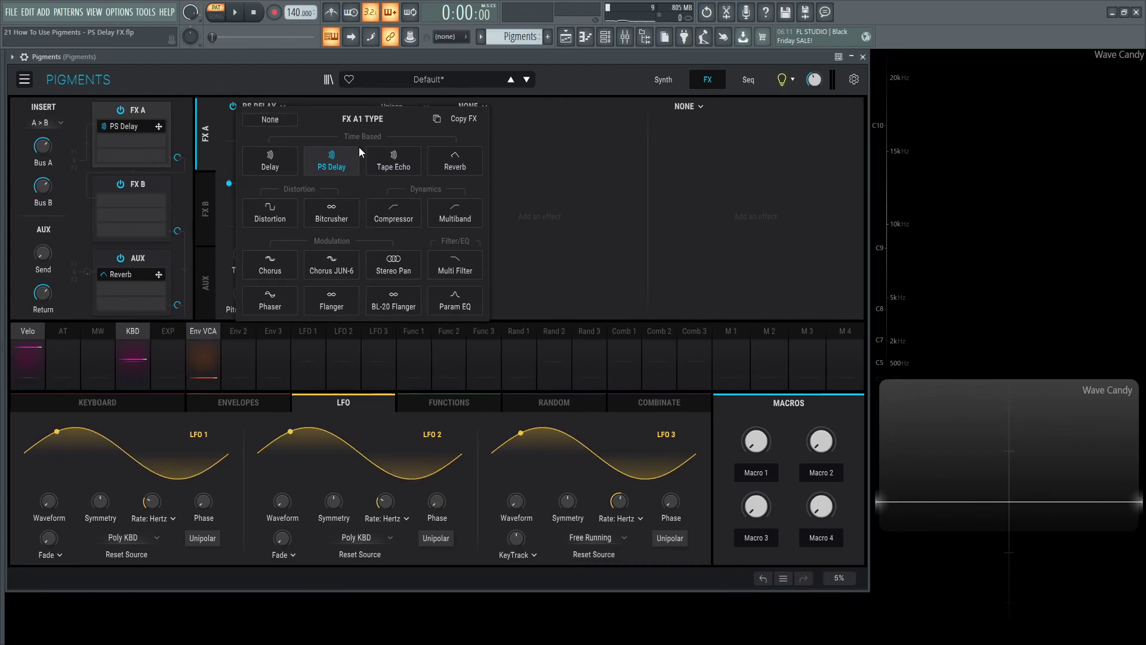